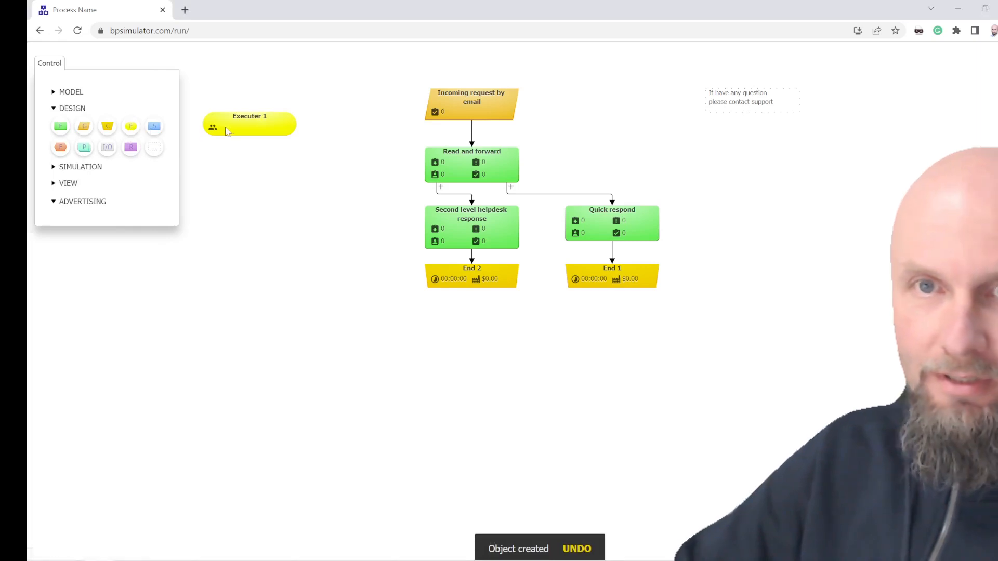
# Step: Place the first executer beside Read and forward, and add a second executer beside Quick respond
pyautogui.moveTo(246, 128); pyautogui.dragTo(646, 162)
pyautogui.click(131, 127)
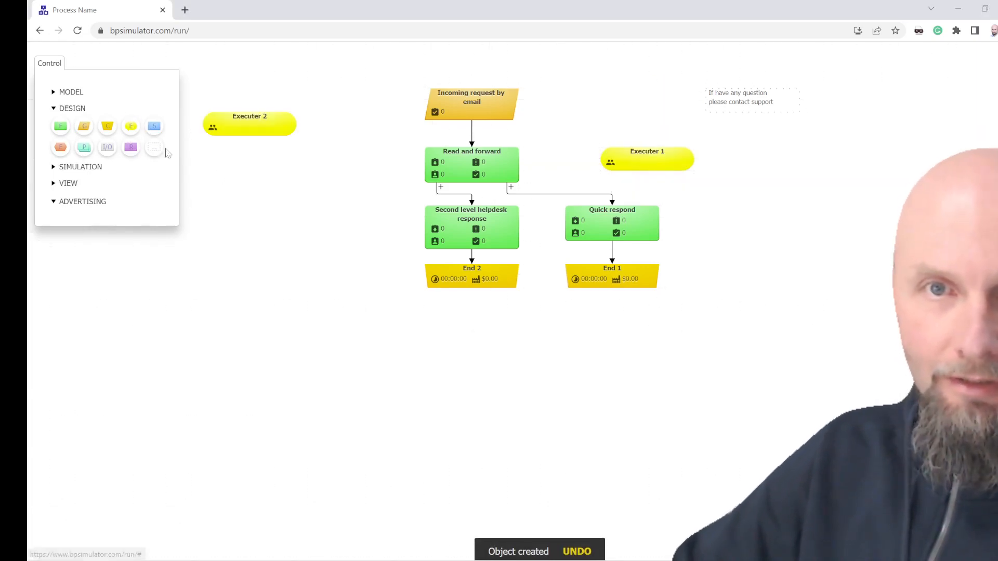
pyautogui.moveTo(249, 124); pyautogui.dragTo(729, 228)
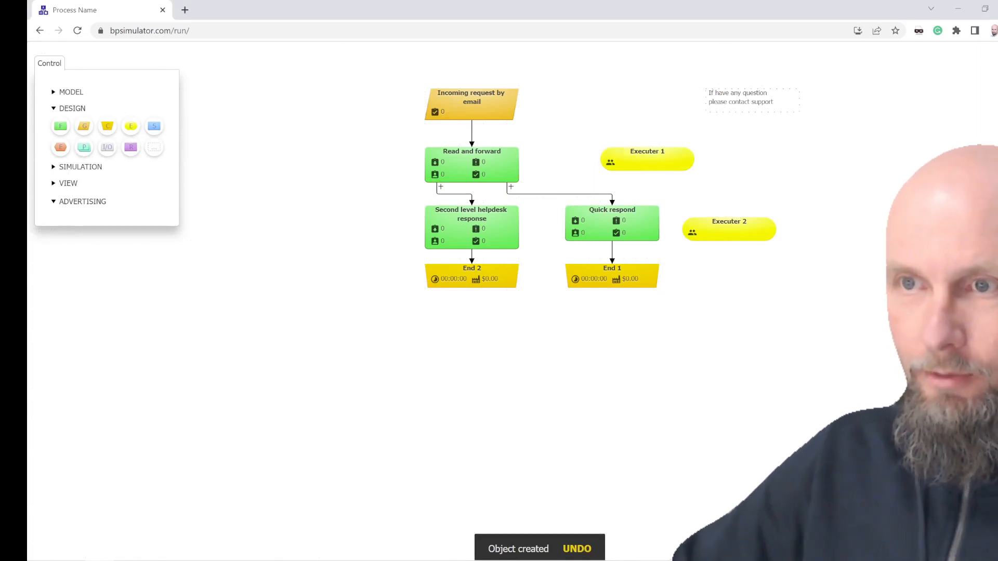
# Step: Rename the executer beside Read and forward as Admin 1 and link it to the Read and forward function
pyautogui.click(647, 156)
pyautogui.click(647, 155)
pyautogui.moveTo(665, 151); pyautogui.dragTo(630, 152)
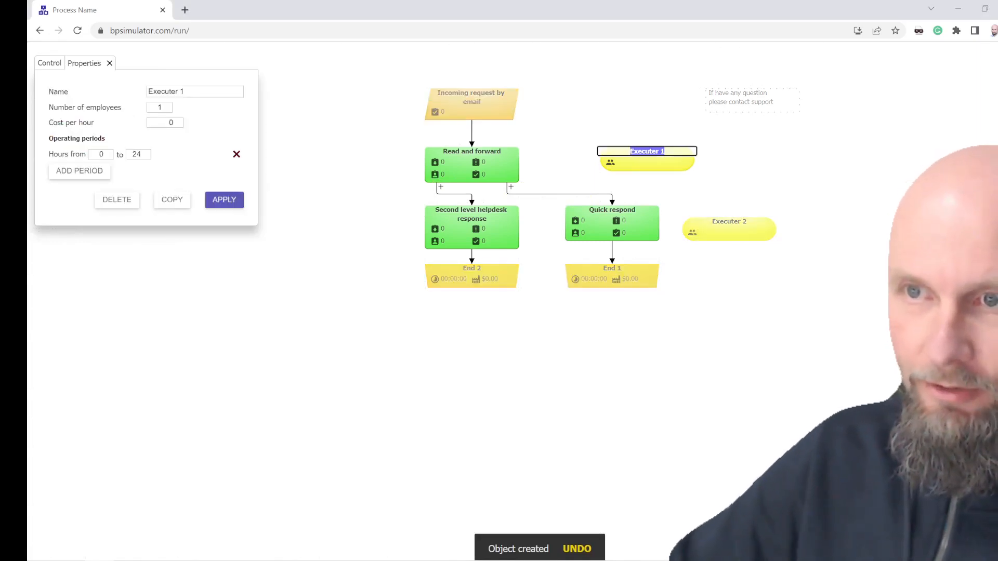
pyautogui.write('Admin 1')
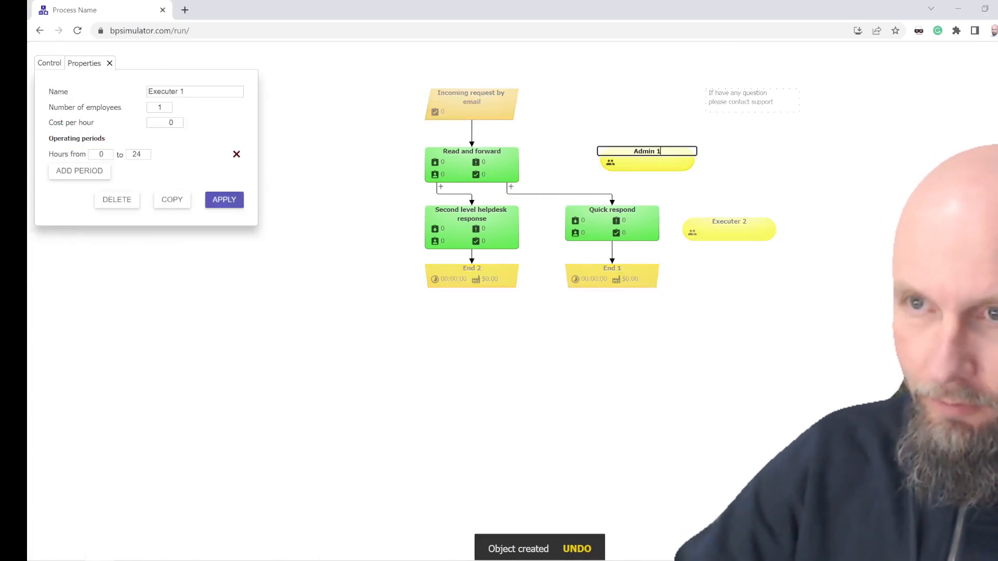
pyautogui.click(563, 162)
pyautogui.click(652, 167)
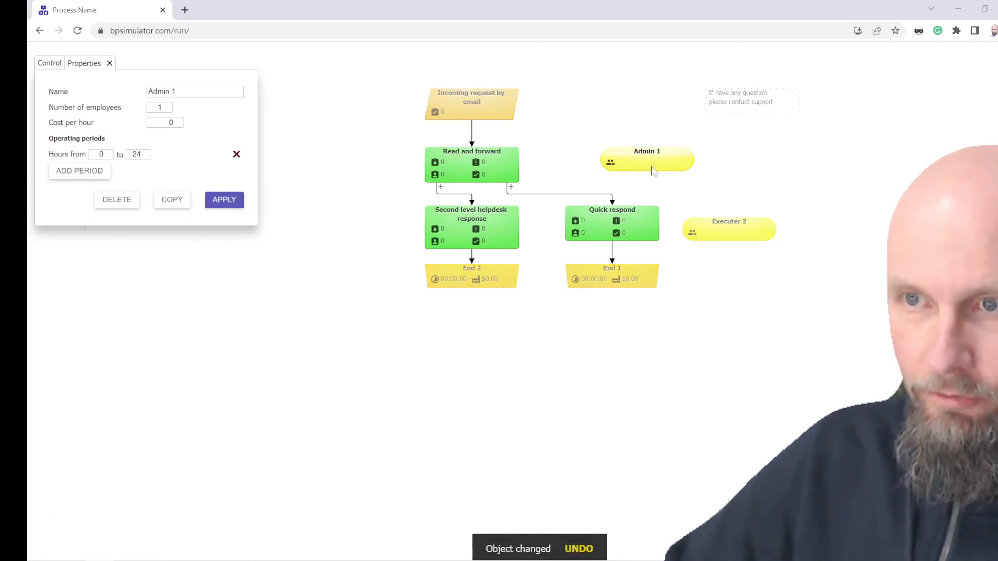
pyautogui.click(481, 169)
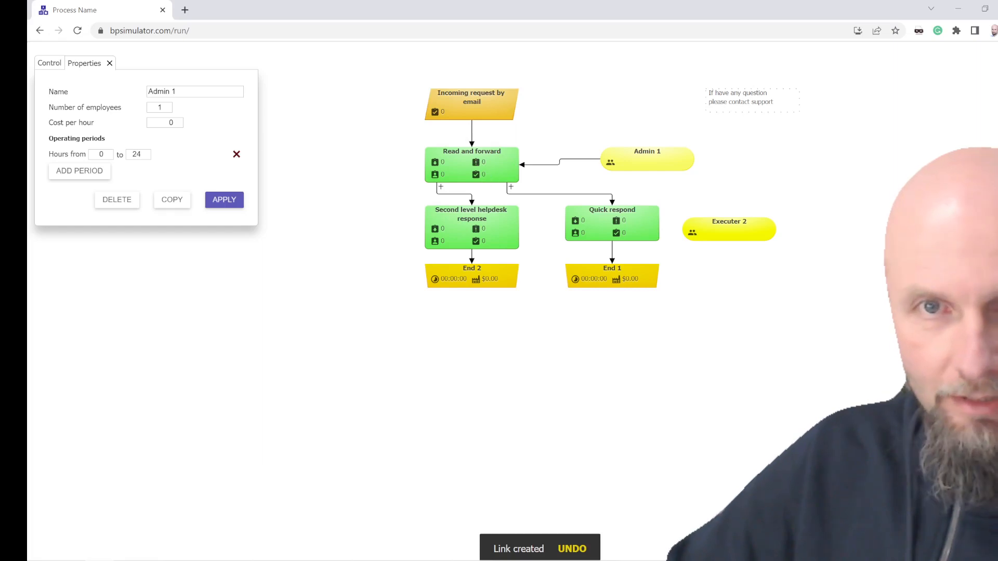
# Step: Rename the executer beside Quick respond as Apprentice and link it to the Quick respond function
pyautogui.moveTo(724, 238); pyautogui.dragTo(736, 227)
pyautogui.click(744, 216)
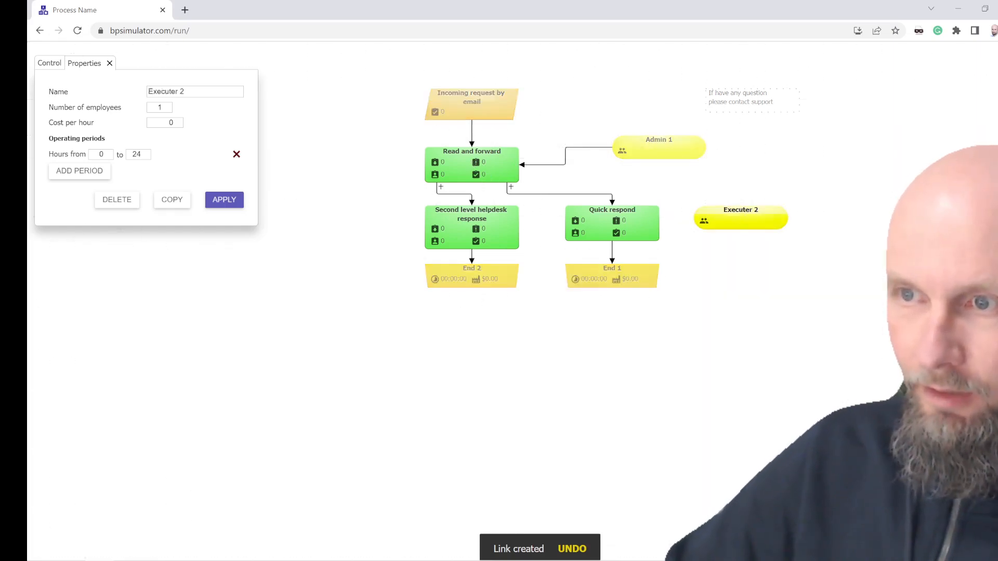
pyautogui.doubleClick(742, 210)
pyautogui.write('App')
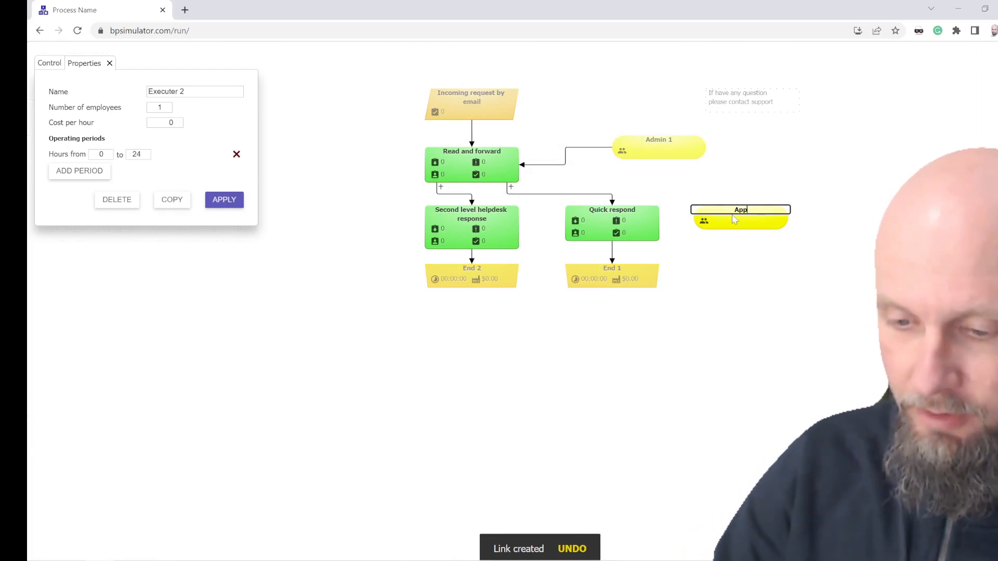
pyautogui.write('rentice')
pyautogui.click(722, 274)
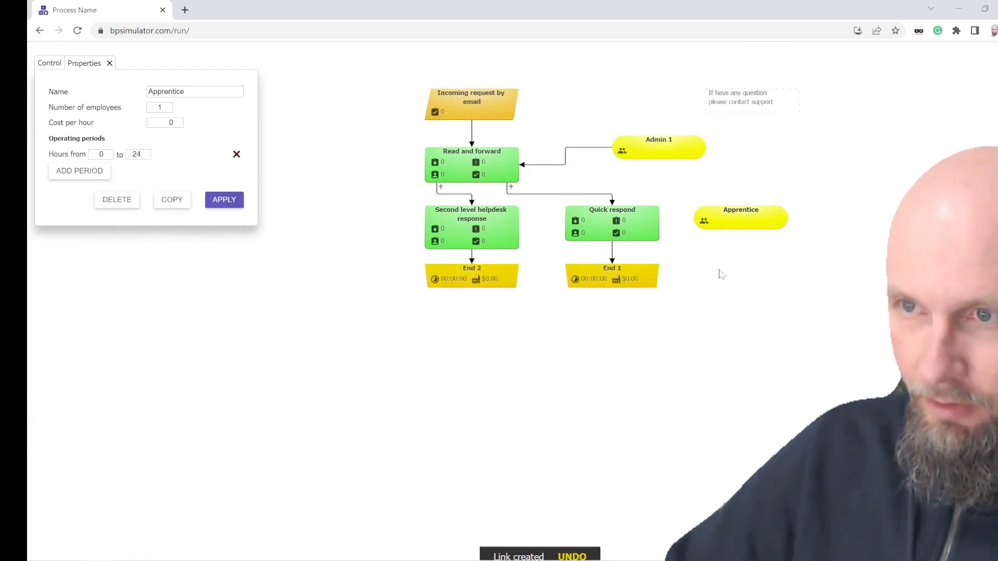
pyautogui.click(714, 224)
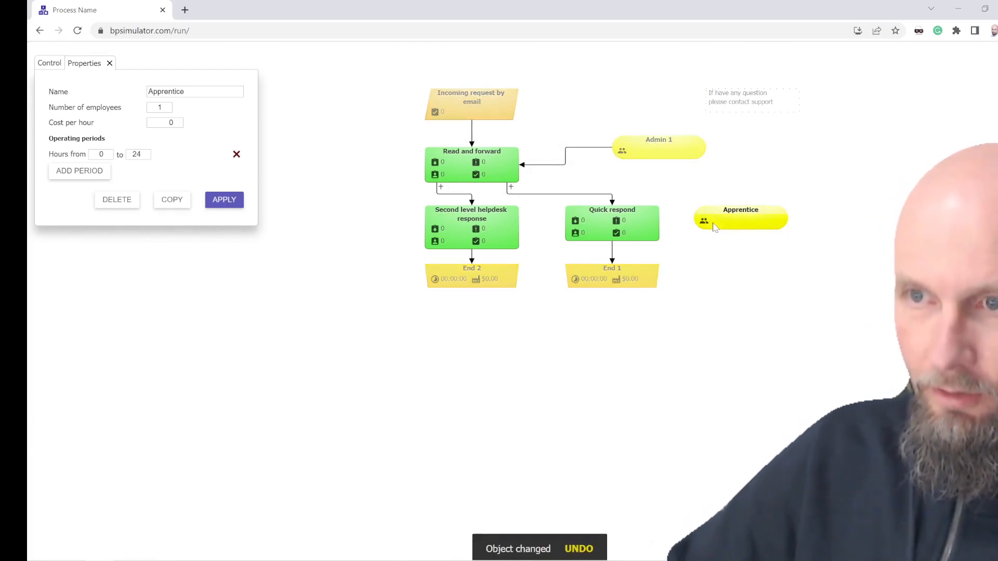
pyautogui.click(653, 231)
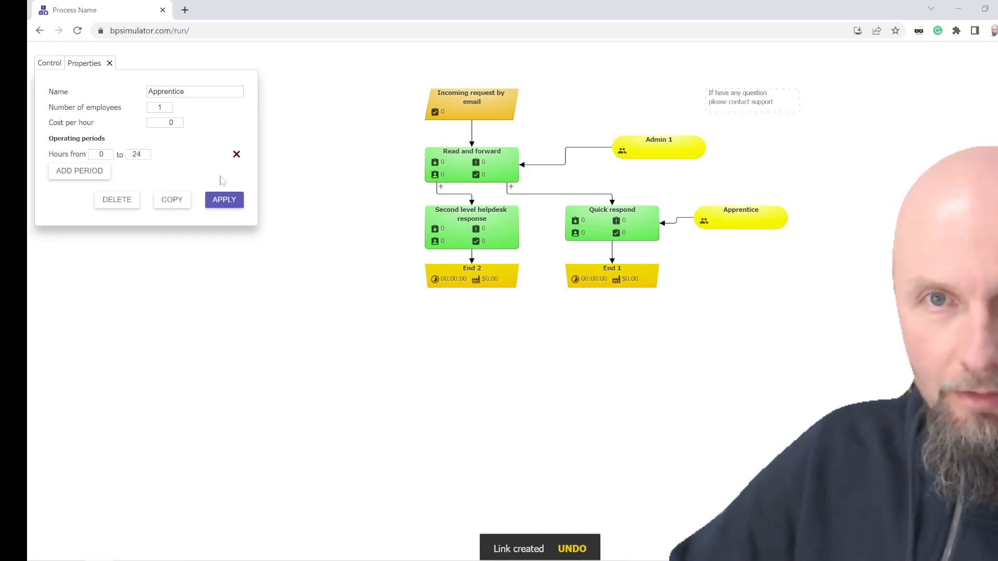
# Step: Add a third executer and place it beside the Second level helpdesk response function
pyautogui.click(109, 63)
pyautogui.click(130, 126)
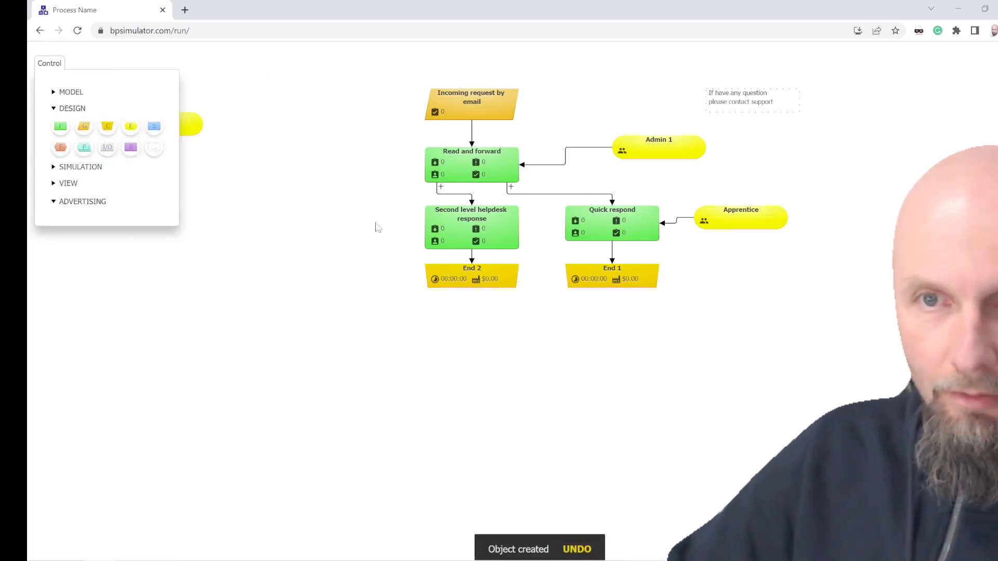
pyautogui.moveTo(207, 136); pyautogui.dragTo(394, 240)
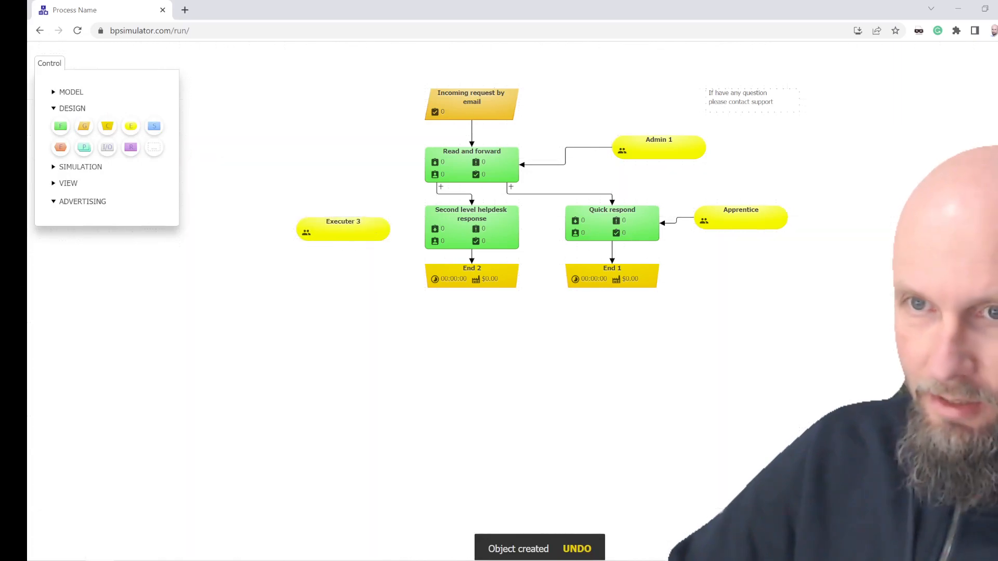
# Step: Link the third executer to Second level helpdesk response and shift the executer slightly downward
pyautogui.click(385, 235)
pyautogui.doubleClick(343, 222)
pyautogui.click(372, 231)
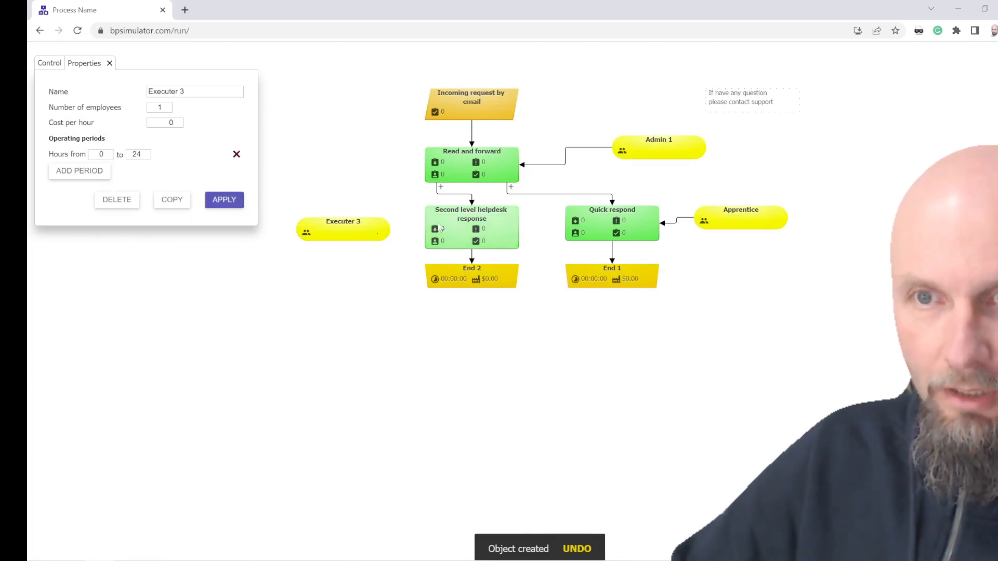
pyautogui.click(384, 236)
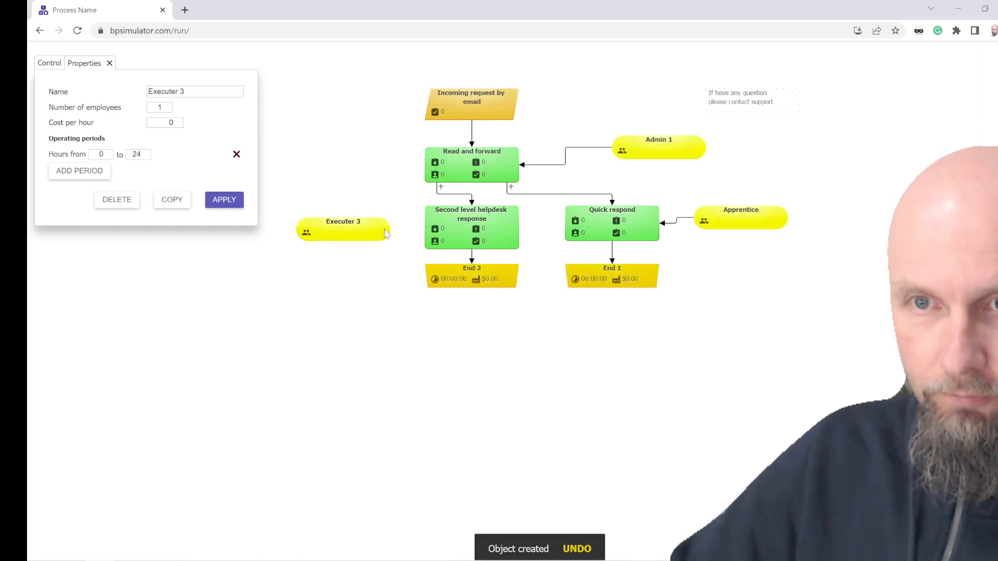
pyautogui.click(443, 227)
pyautogui.moveTo(351, 243); pyautogui.dragTo(350, 255)
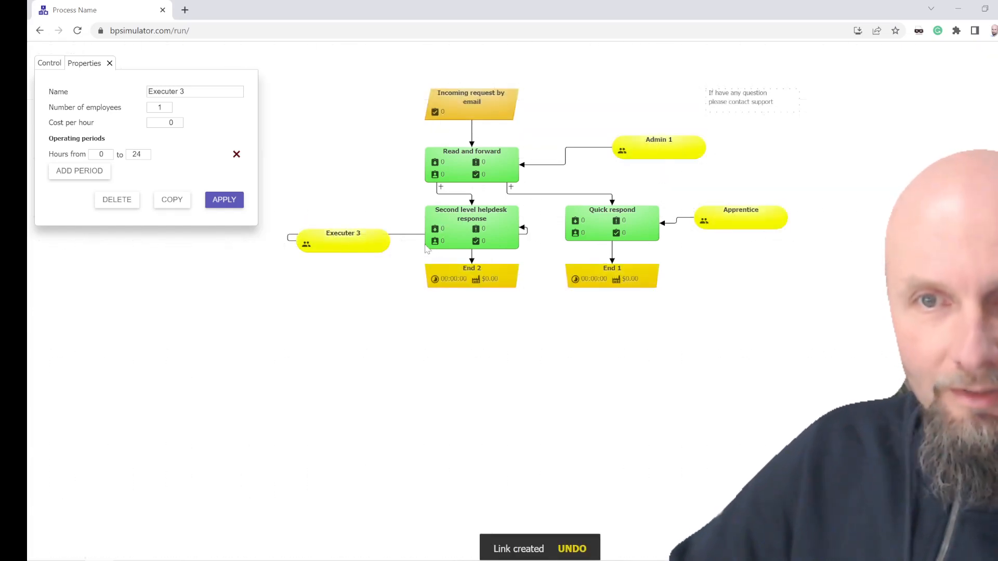
# Step: Set Admin 1's cost per hour to 15 and its operating period from 8 to 16, and apply the changes
pyautogui.click(656, 152)
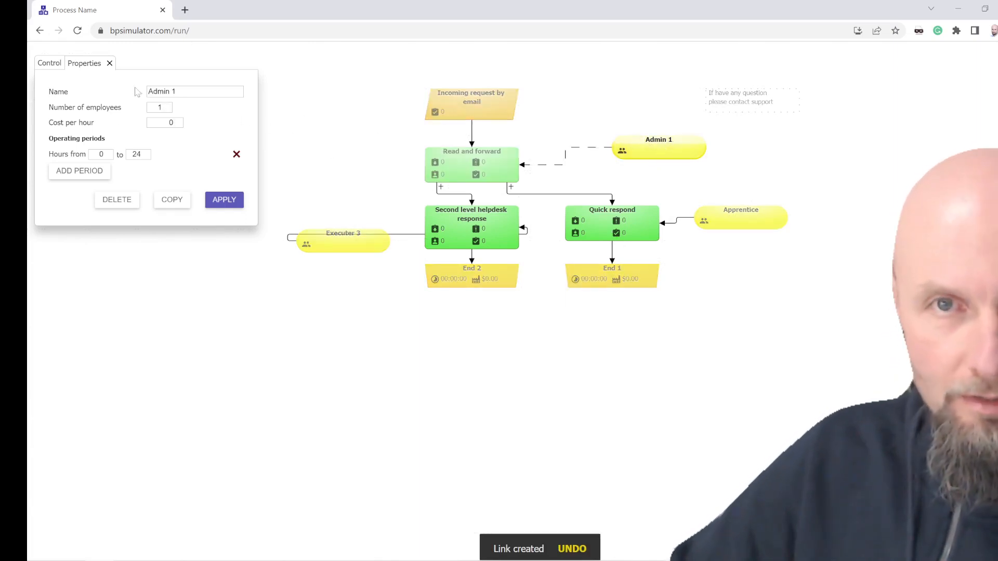
pyautogui.click(172, 122)
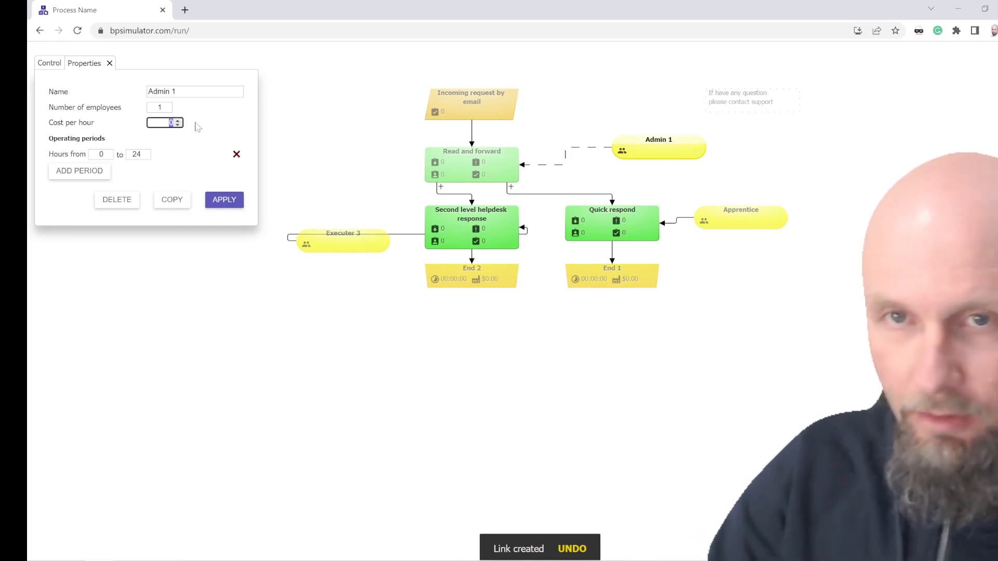
pyautogui.write('15')
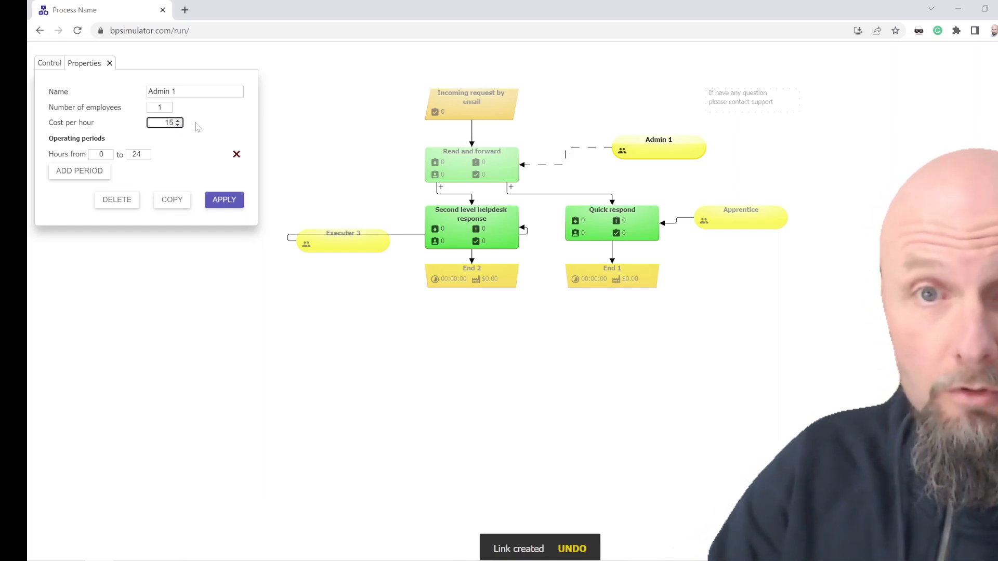
pyautogui.click(105, 156)
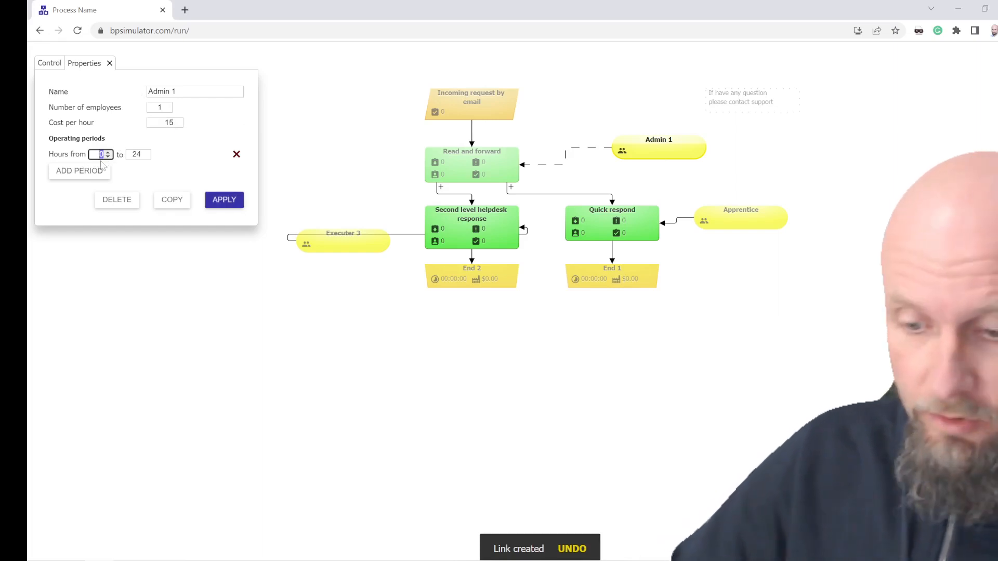
pyautogui.click(144, 157)
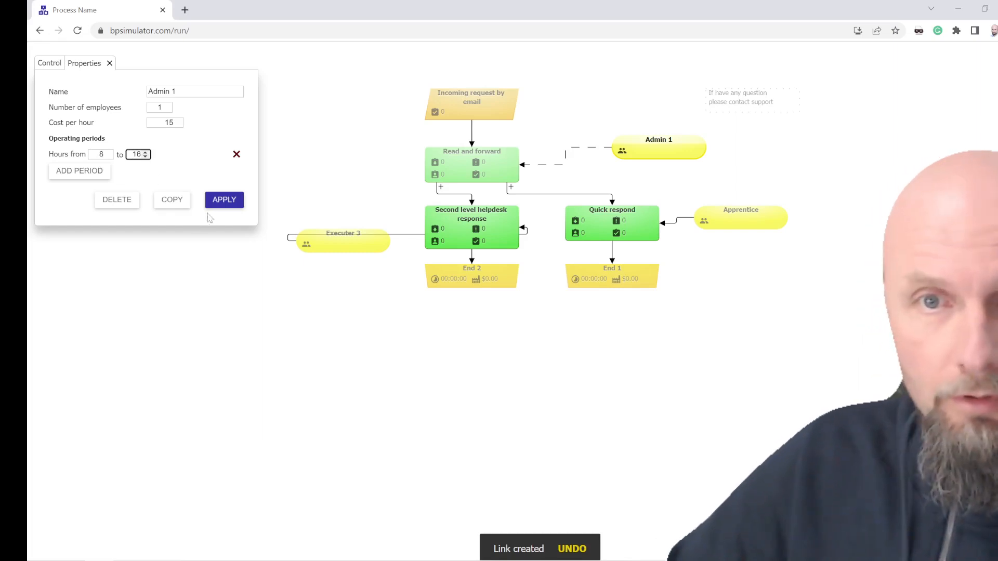
pyautogui.click(228, 201)
# Step: Set Apprentice's cost per hour to 10 and limit its operating period, starting at hour 8, and apply the changes
pyautogui.click(741, 224)
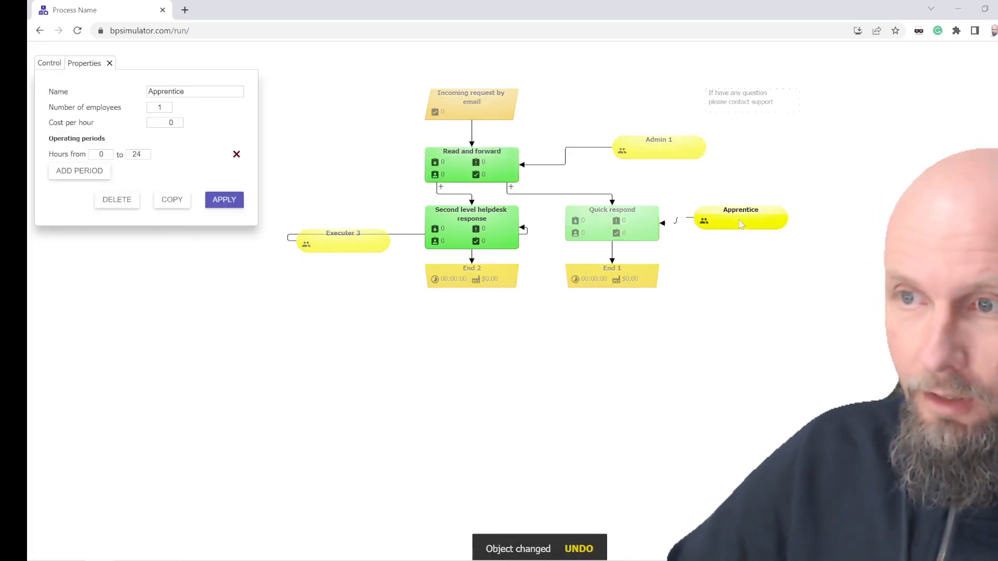
pyautogui.click(175, 128)
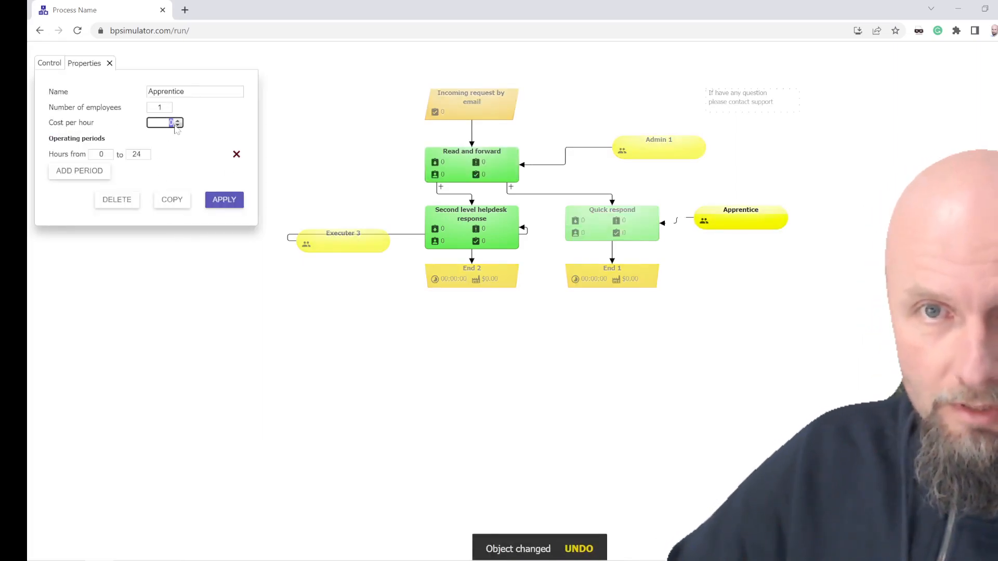
pyautogui.press('Tab')
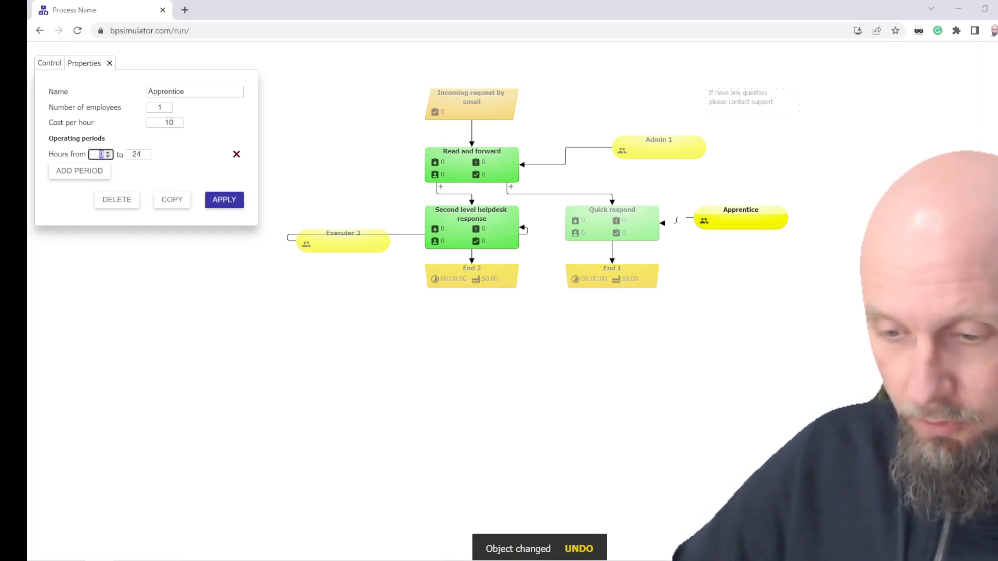
pyautogui.write('8')
pyautogui.press('Tab')
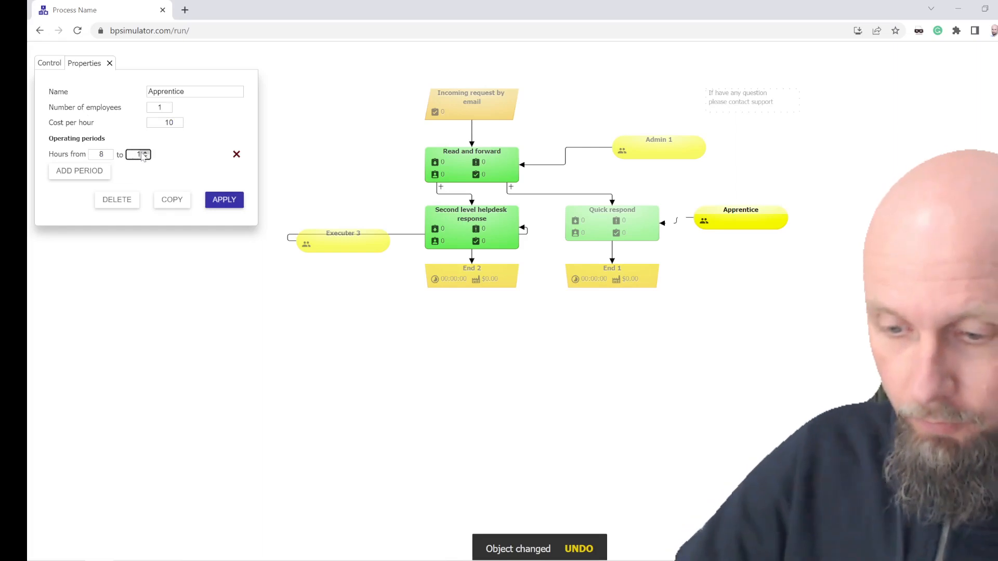
pyautogui.click(225, 200)
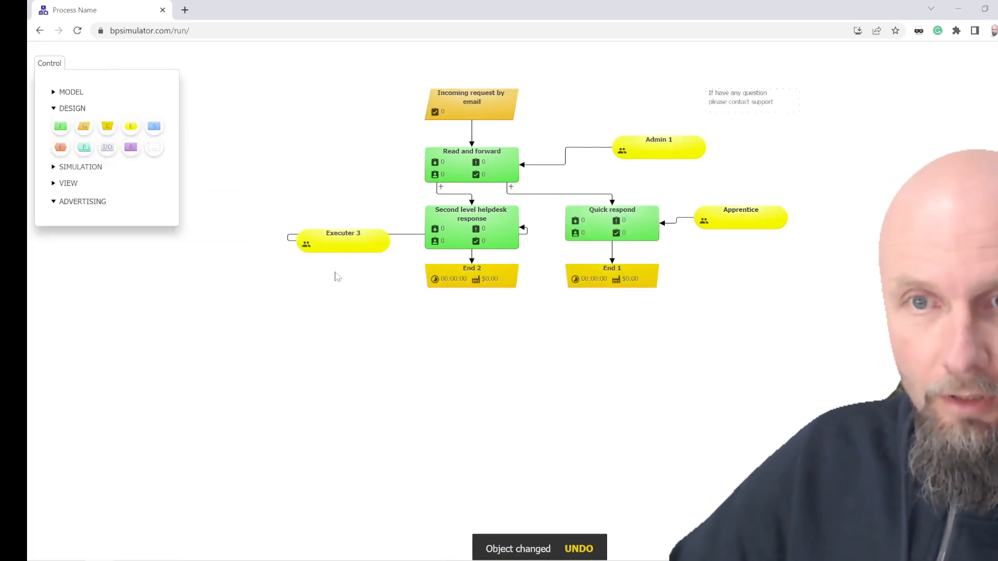
# Step: Rename the third executer as Expert, with a cost per hour of 50 and an operating period from 9 to 17
pyautogui.click(343, 240)
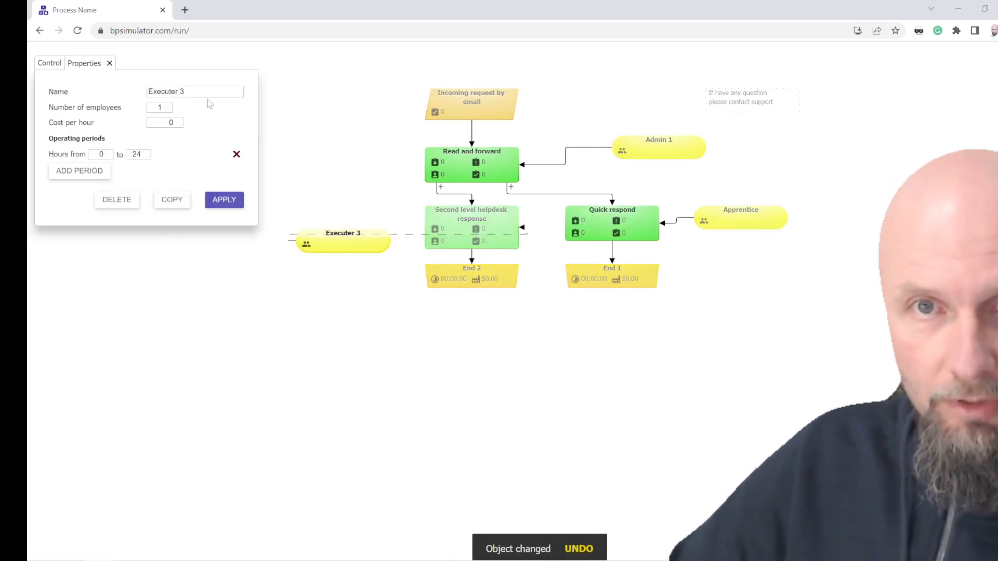
pyautogui.moveTo(208, 93); pyautogui.dragTo(161, 91)
pyautogui.press('BackSpace')
pyautogui.press('BackSpace')
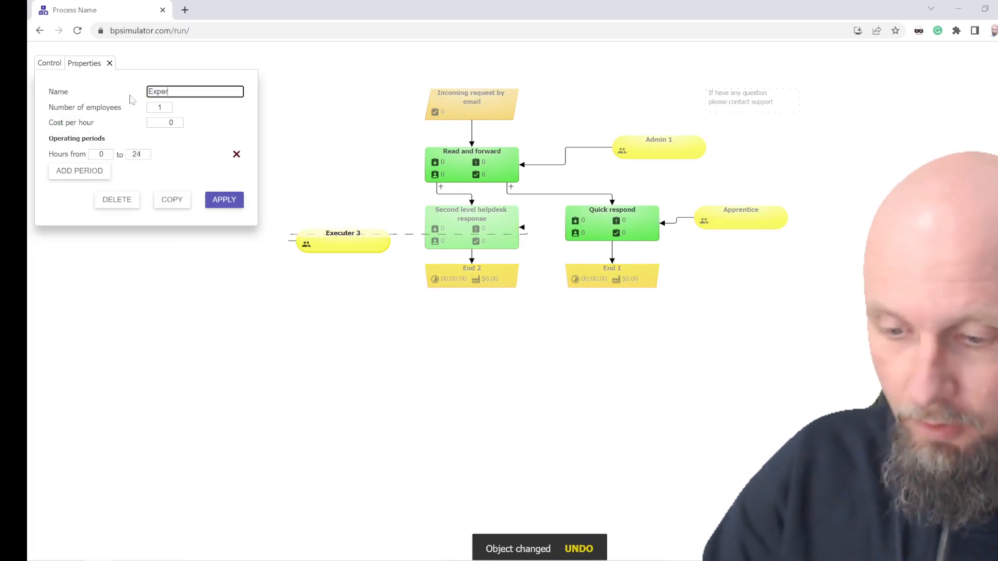
pyautogui.click(176, 122)
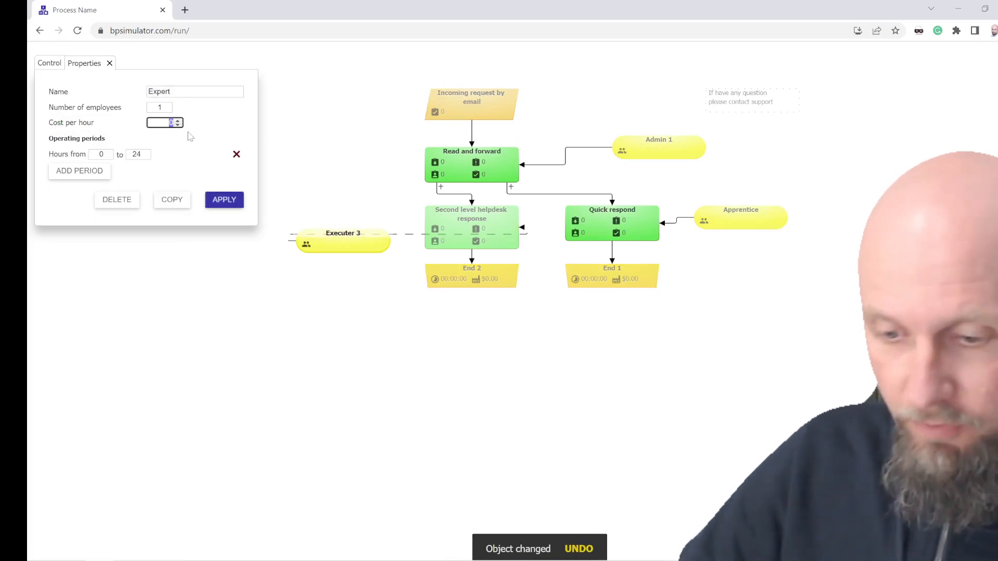
pyautogui.click(104, 155)
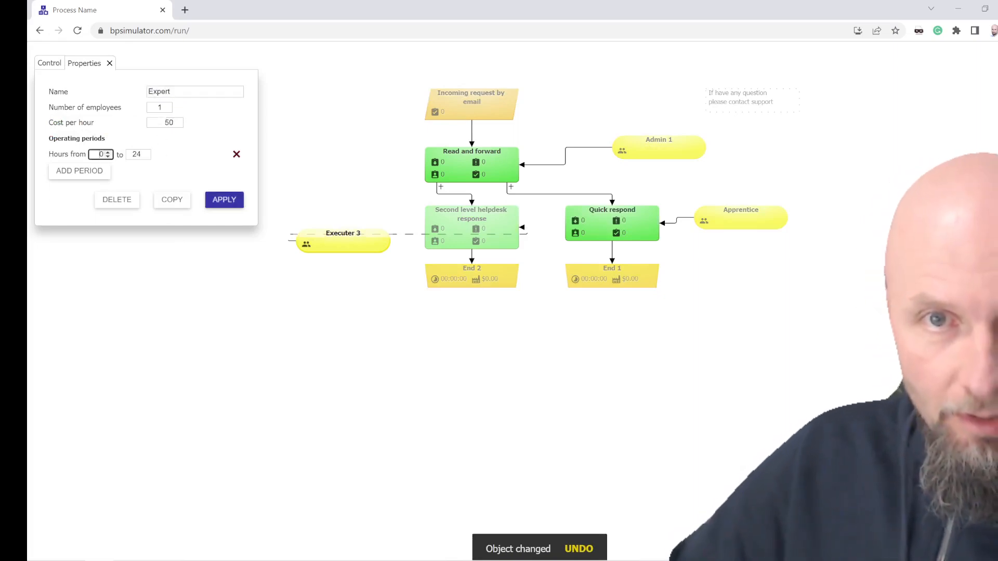
pyautogui.write('9')
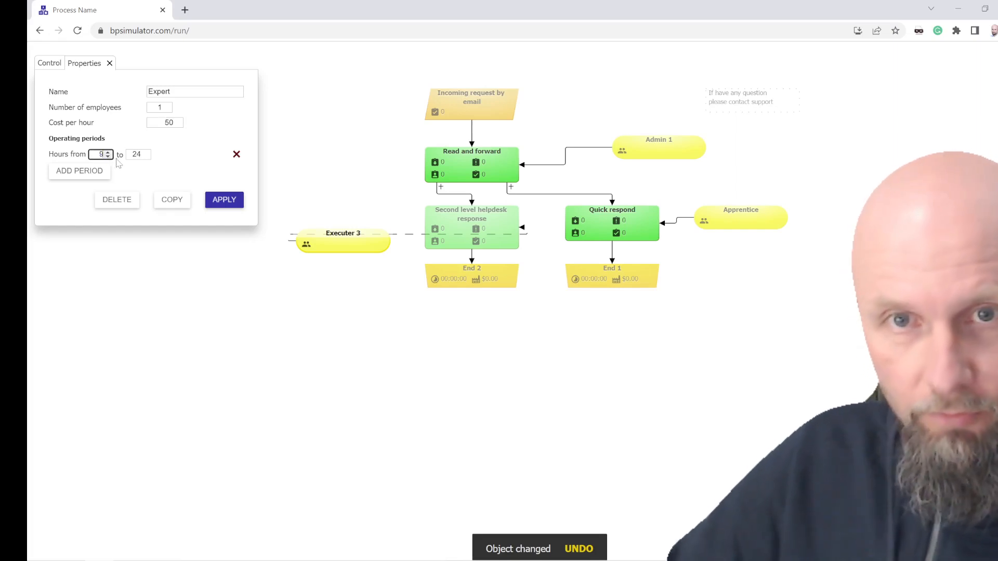
pyautogui.click(144, 156)
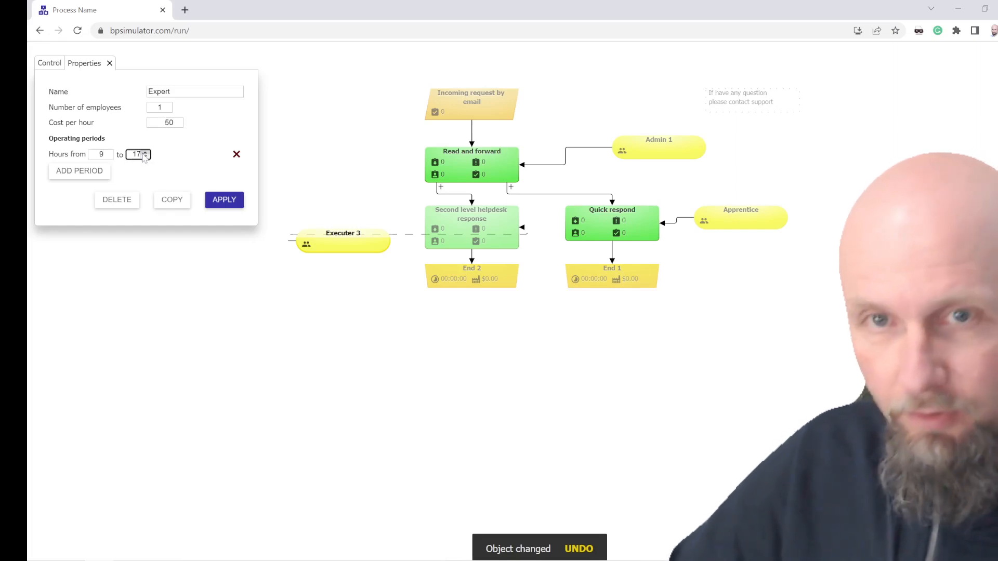
pyautogui.click(232, 206)
pyautogui.moveTo(371, 235)
pyautogui.mouseDown()
pyautogui.moveTo(368, 259)
pyautogui.moveTo(379, 232)
pyautogui.moveTo(367, 224)
pyautogui.moveTo(370, 235)
pyautogui.mouseUp()
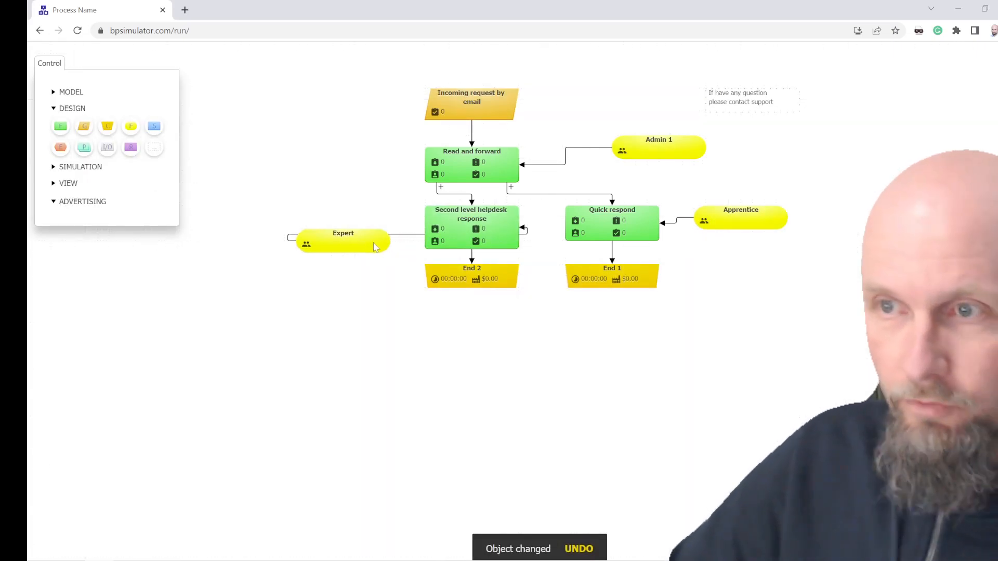
# Step: Set the Incoming request by email generator to 200 tasks with Uniformly timing, and apply the changes
pyautogui.doubleClick(474, 113)
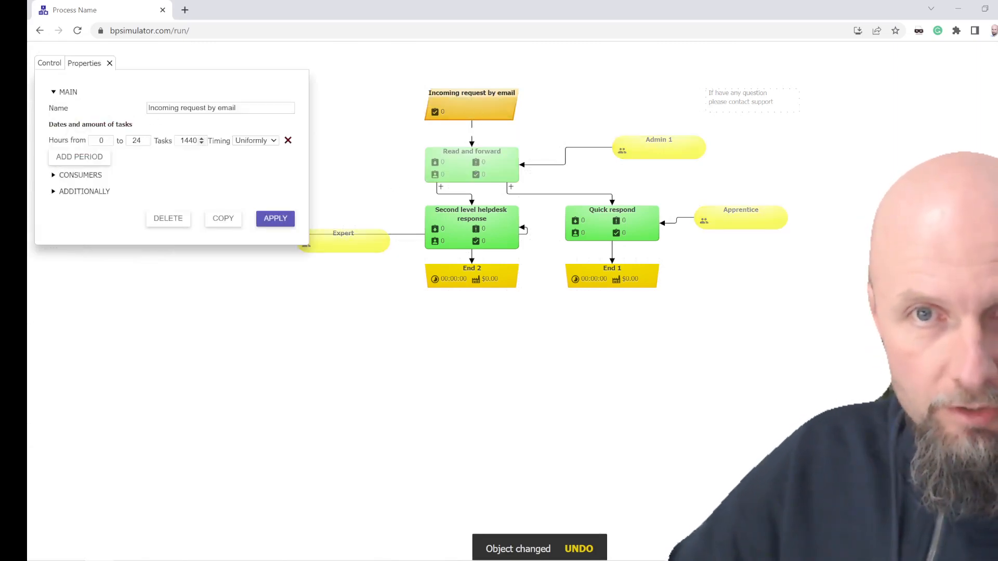
pyautogui.moveTo(179, 140); pyautogui.dragTo(198, 140)
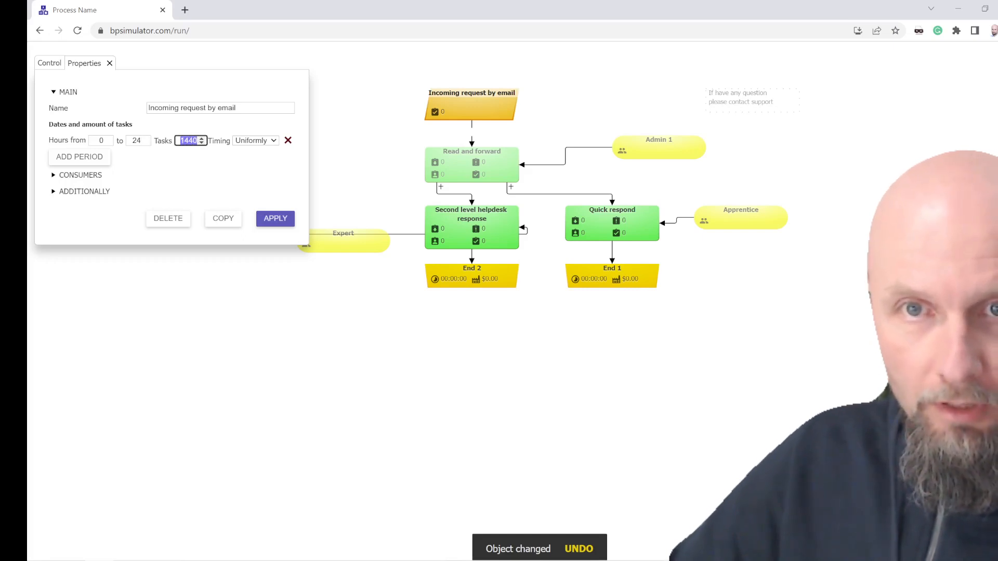
pyautogui.write('200')
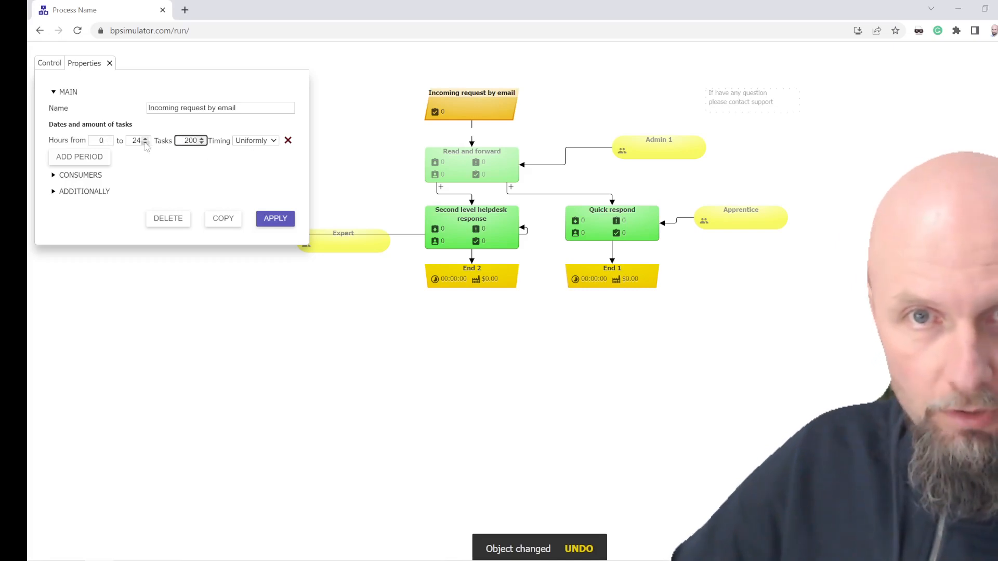
pyautogui.click(261, 148)
pyautogui.click(259, 144)
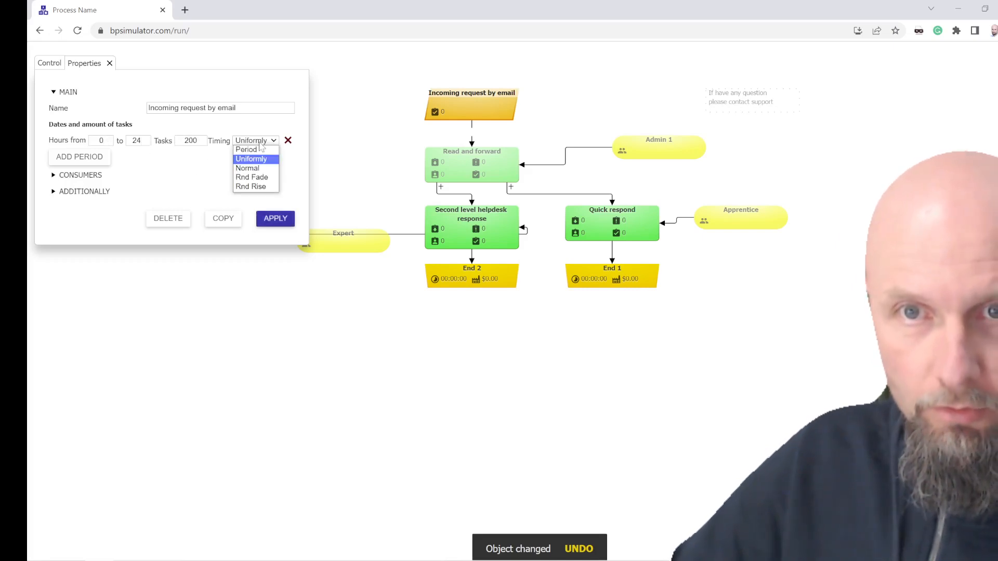
pyautogui.click(252, 159)
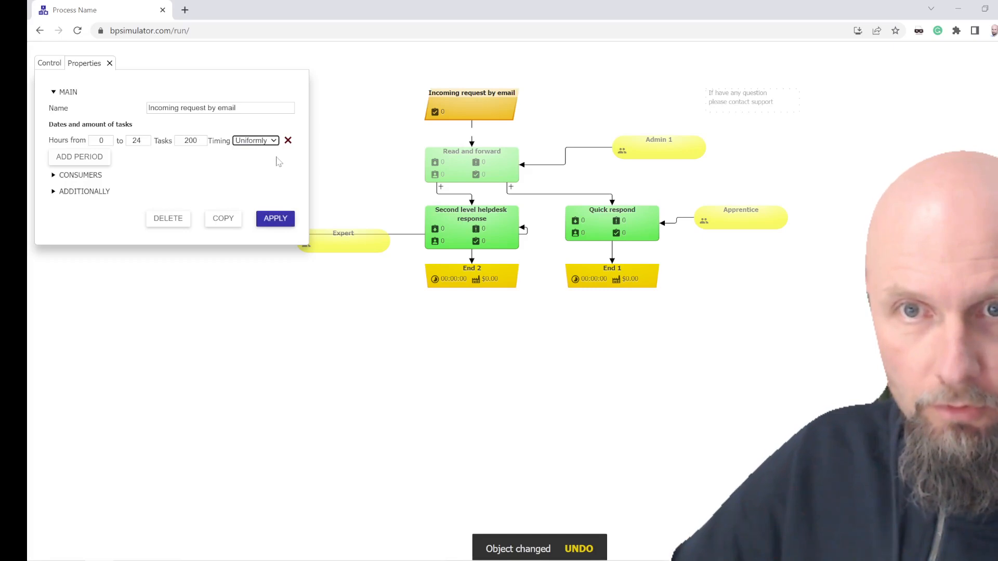
pyautogui.click(275, 219)
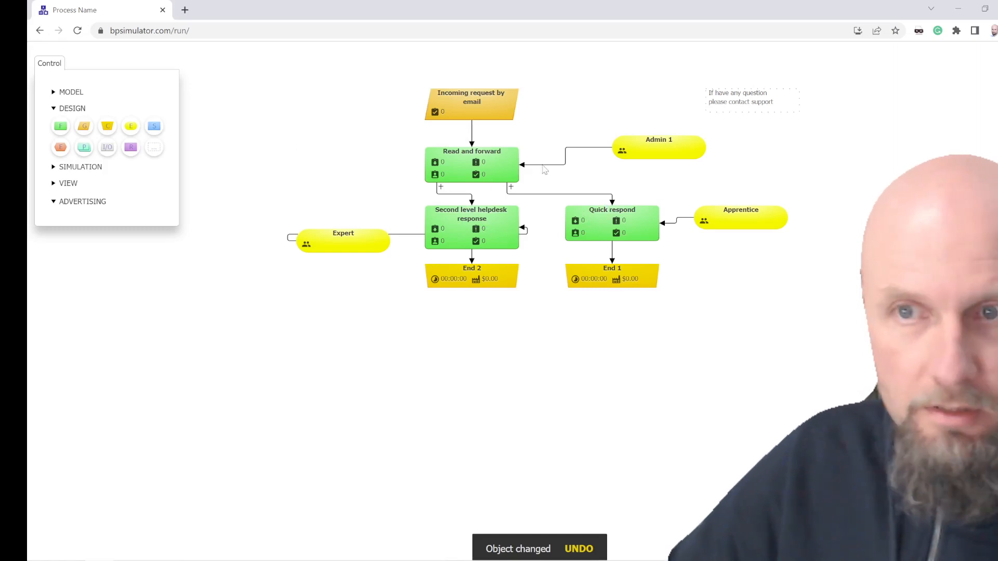
# Step: Set Read and forward's allocation rule to XOR, with 80% going to Quick respond and 20% to Second level helpdesk response, and apply
pyautogui.click(497, 178)
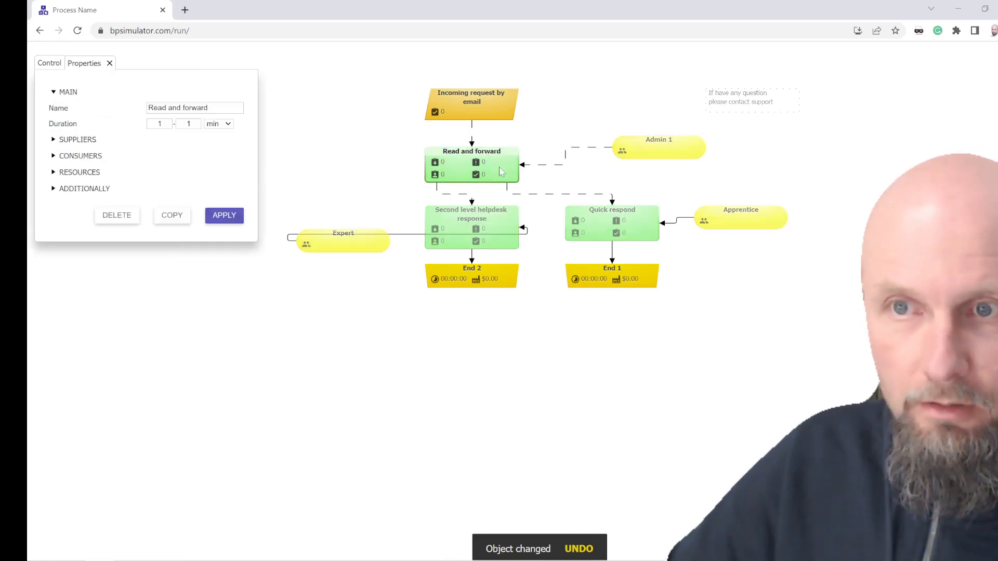
pyautogui.click(54, 156)
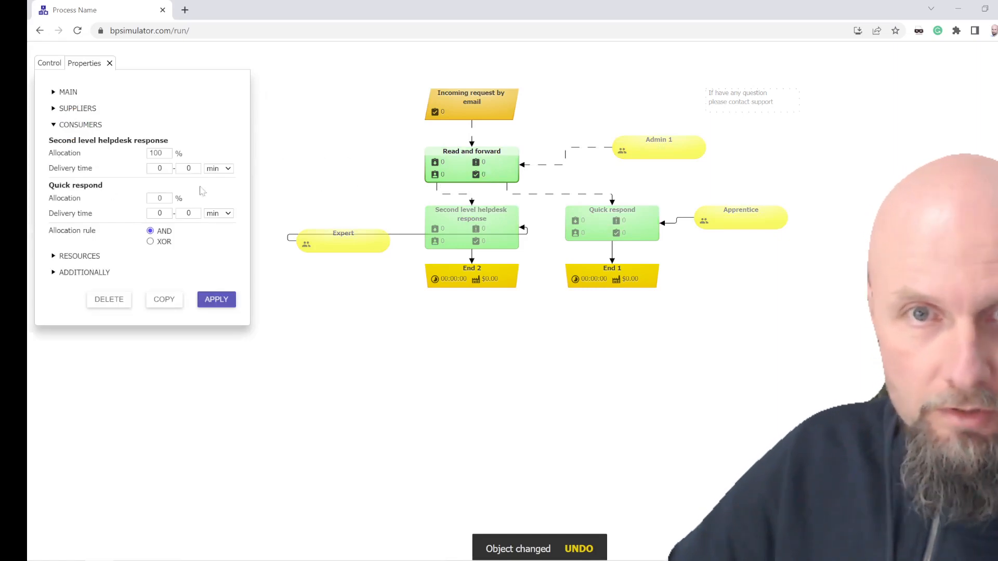
pyautogui.click(151, 241)
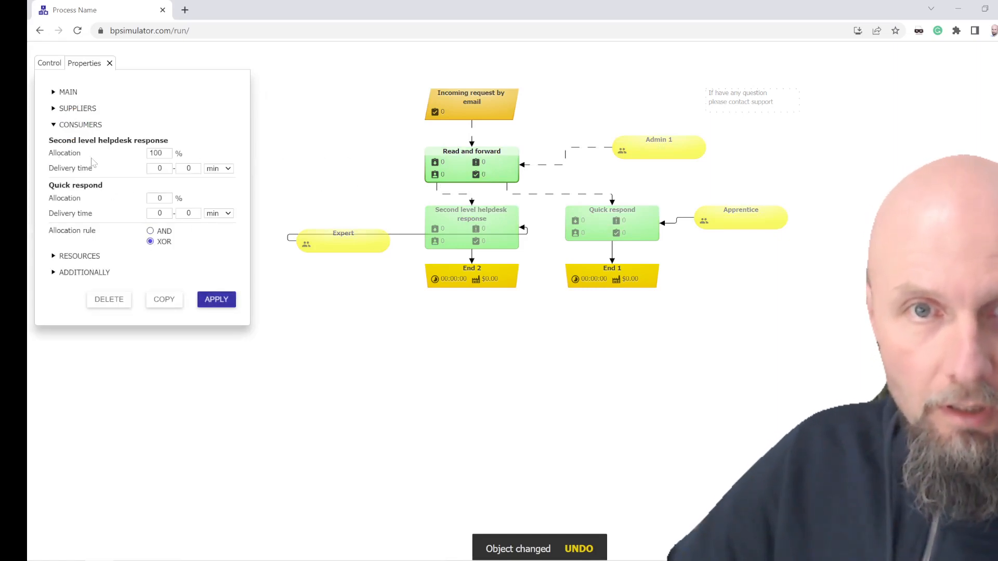
pyautogui.click(159, 198)
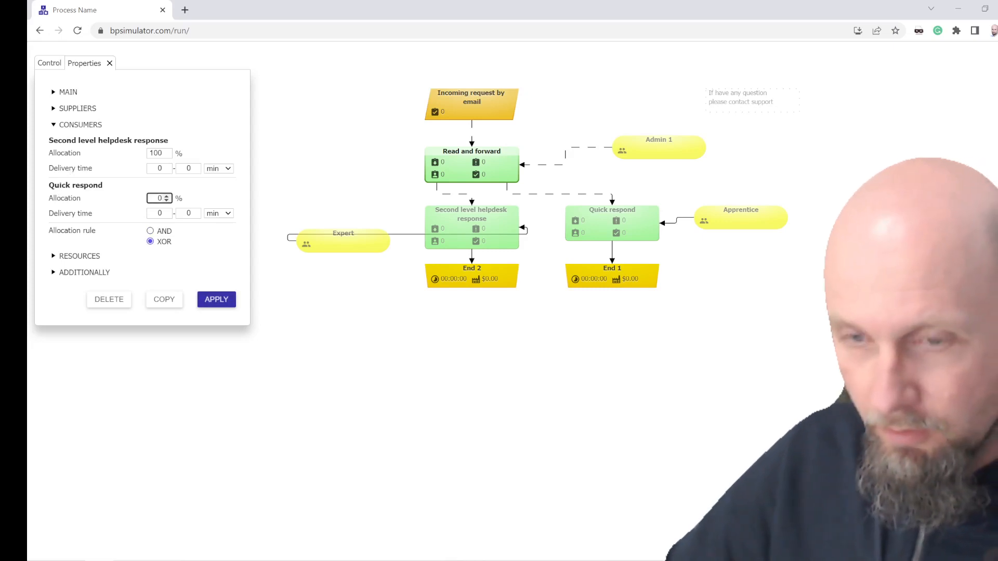
pyautogui.doubleClick(154, 153)
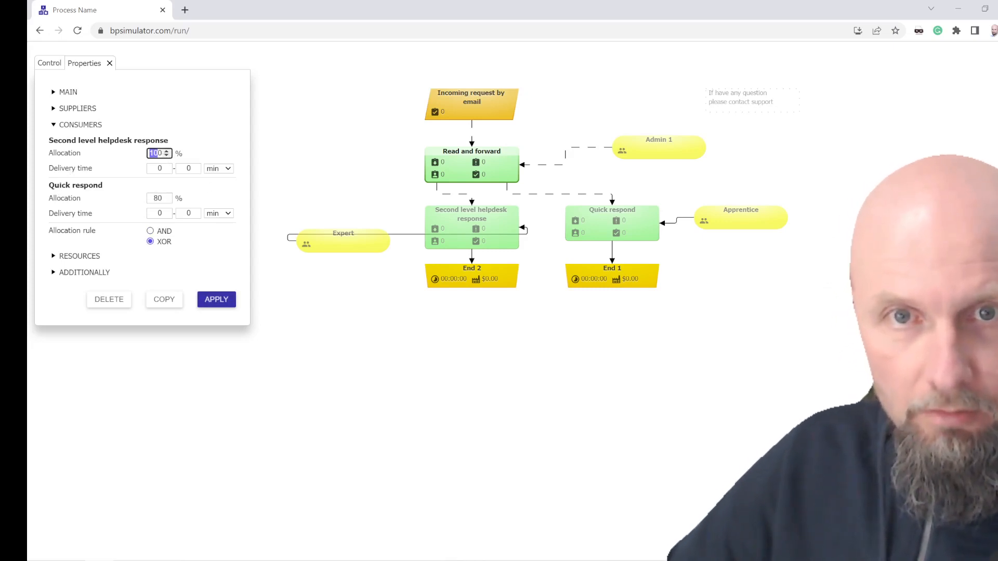
pyautogui.write('20')
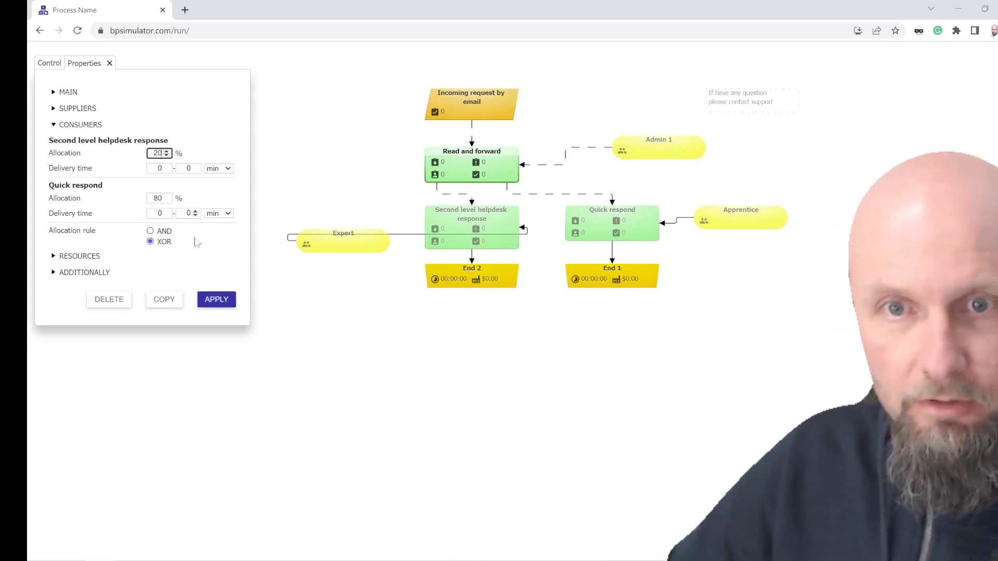
pyautogui.click(216, 300)
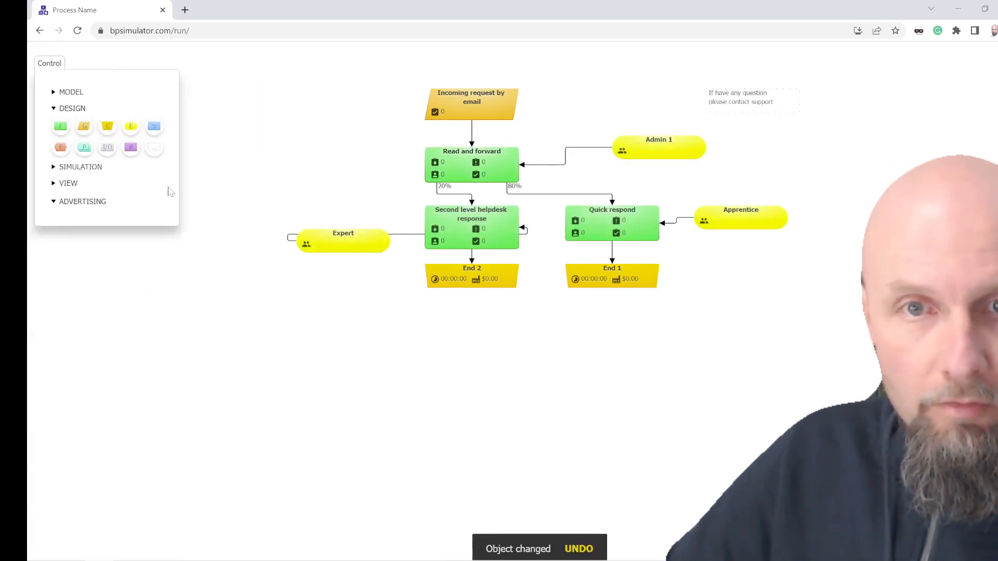
# Step: Run the simulation, speed it up to fast mode, and review the throughput, queue and cost results in the dashboard
pyautogui.click(70, 167)
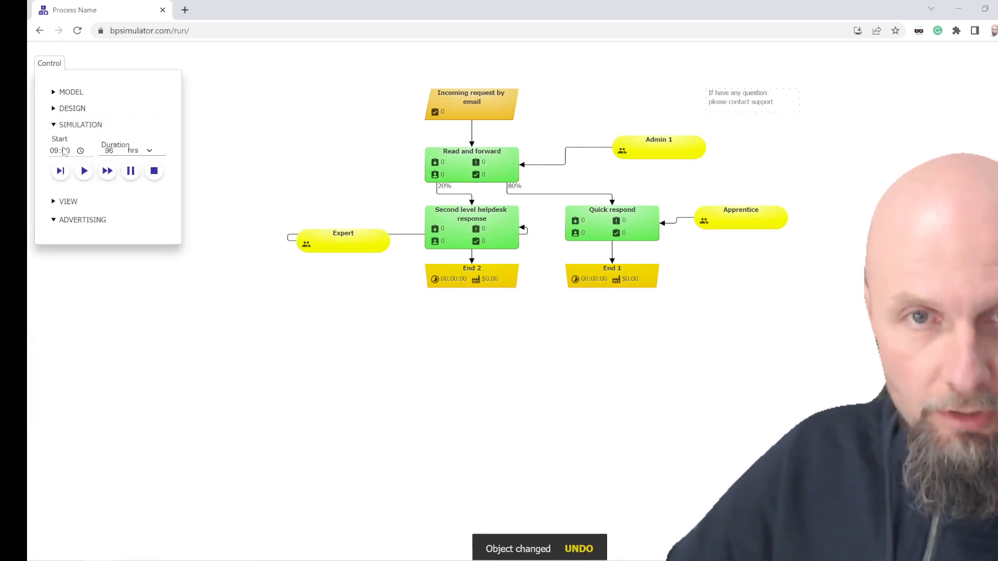
pyautogui.click(84, 172)
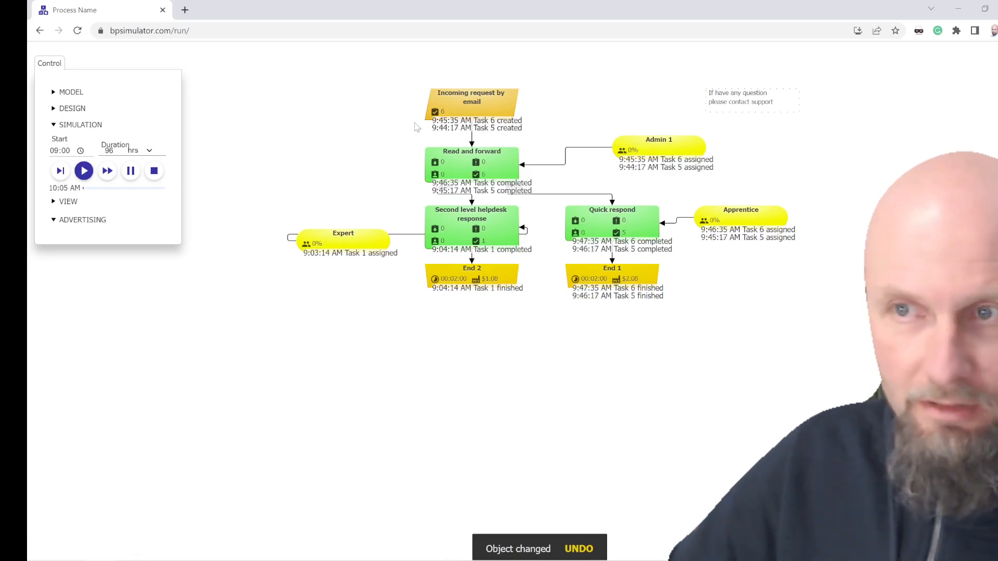
pyautogui.click(107, 171)
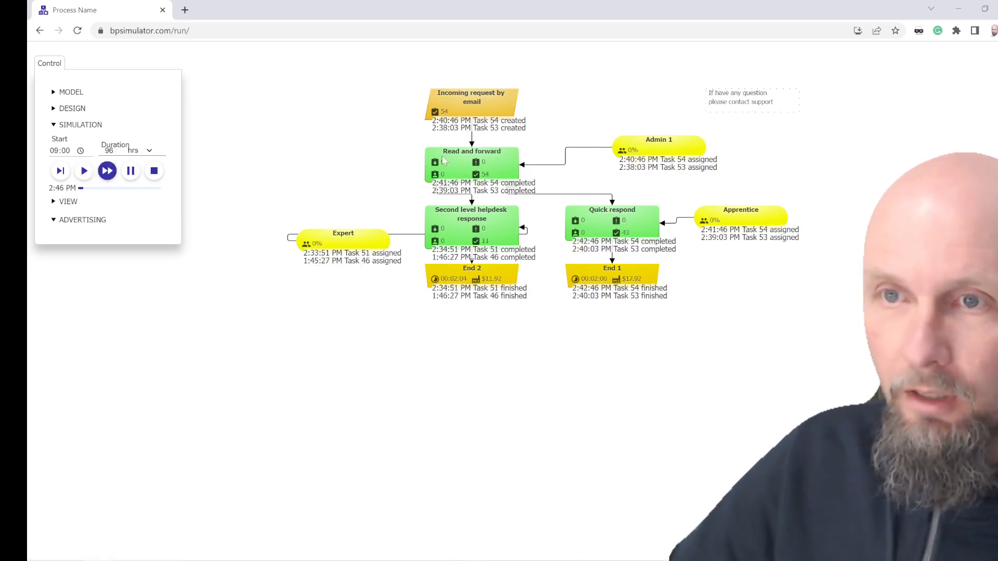
pyautogui.click(62, 202)
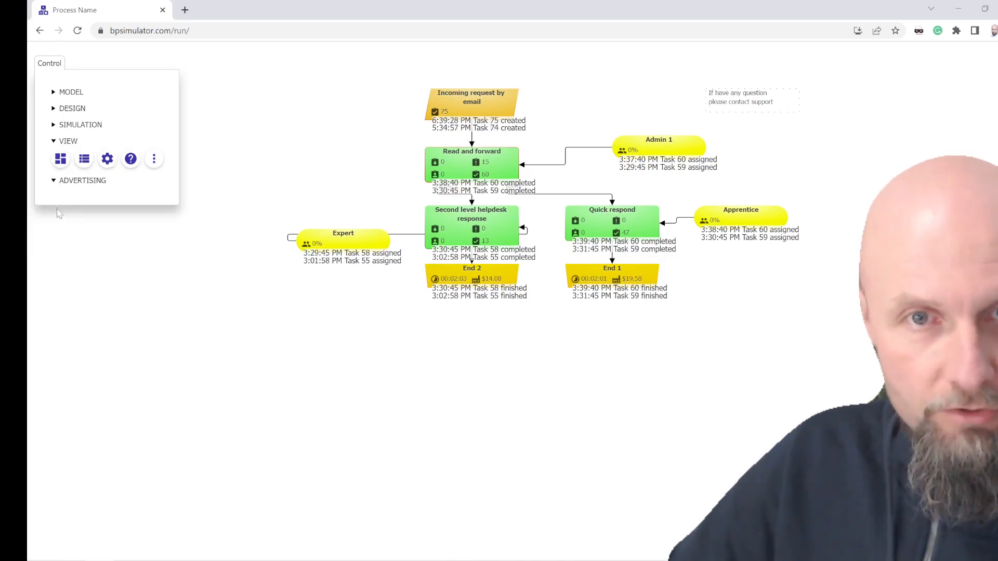
pyautogui.click(61, 159)
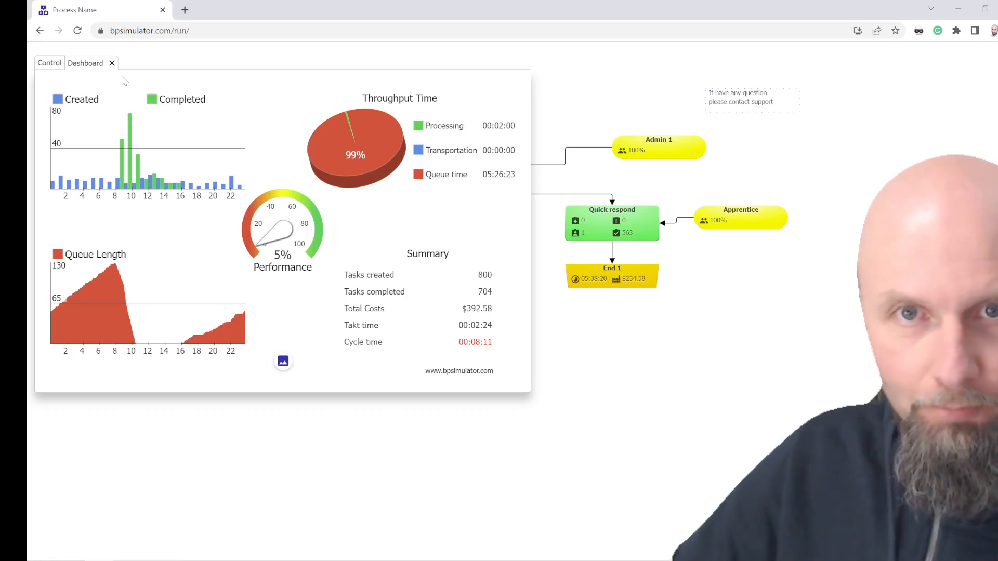
pyautogui.click(112, 64)
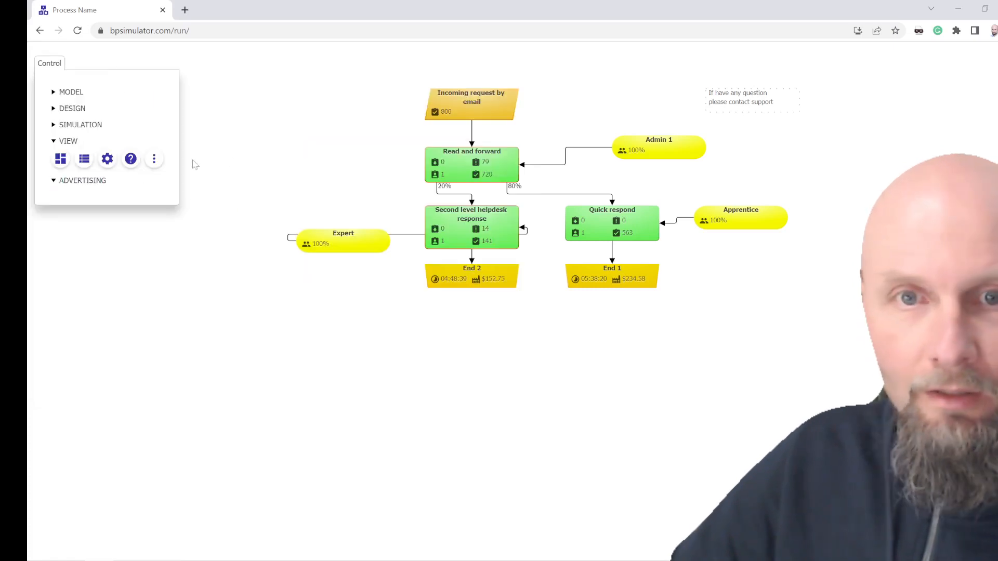
# Step: Set the first duration value of the Read and forward function to 5 min and apply the change
pyautogui.moveTo(430, 111)
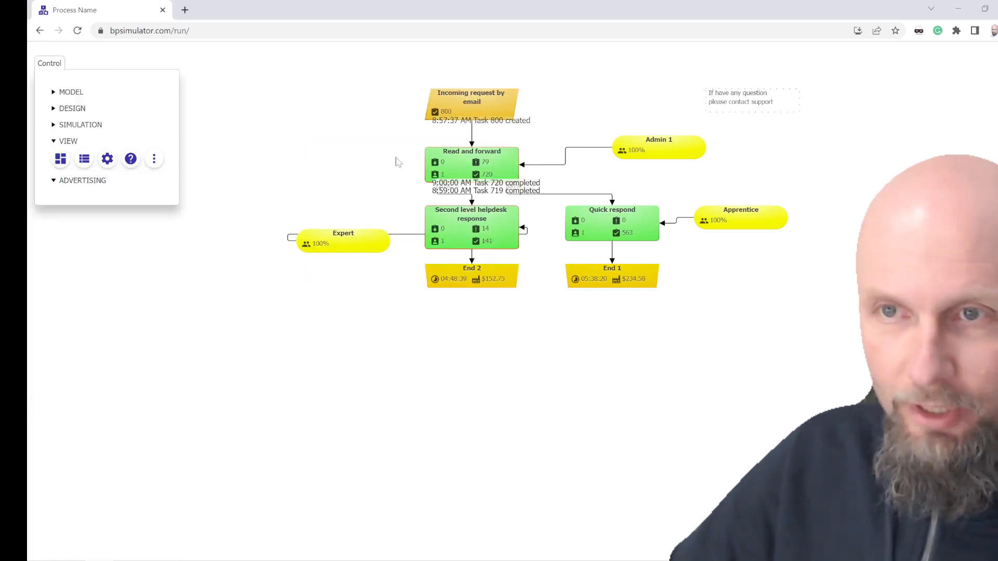
pyautogui.click(451, 159)
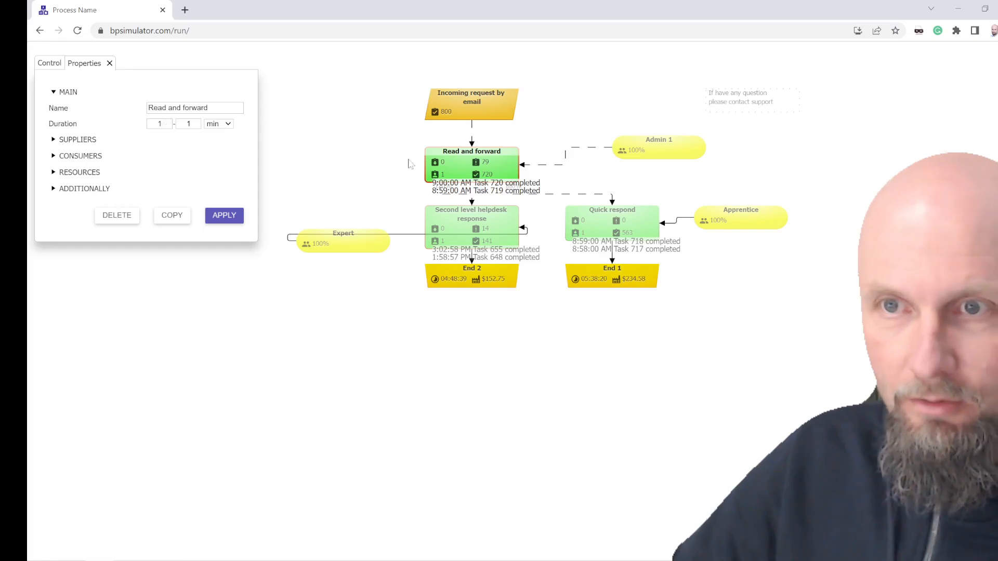
pyautogui.doubleClick(159, 124)
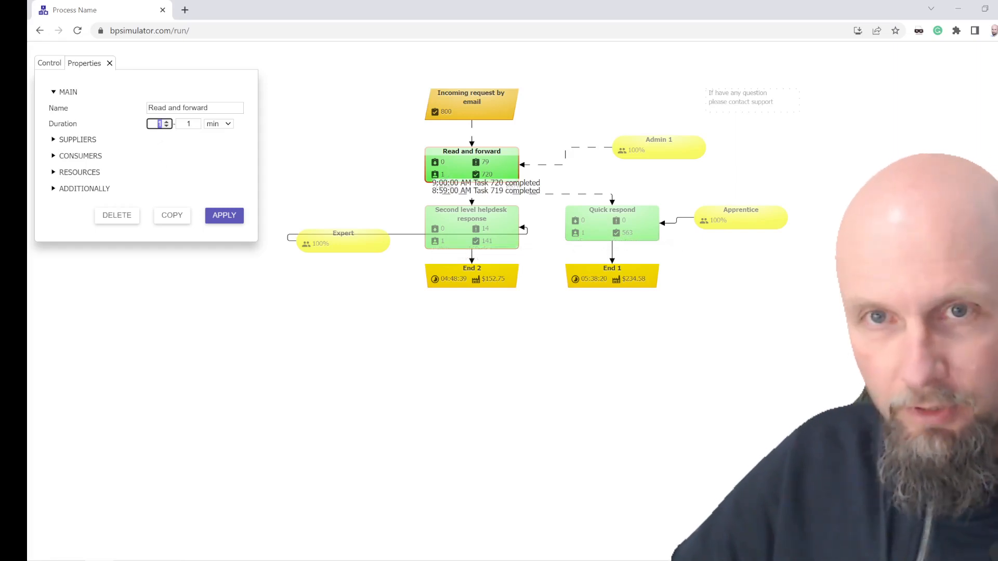
pyautogui.write('5')
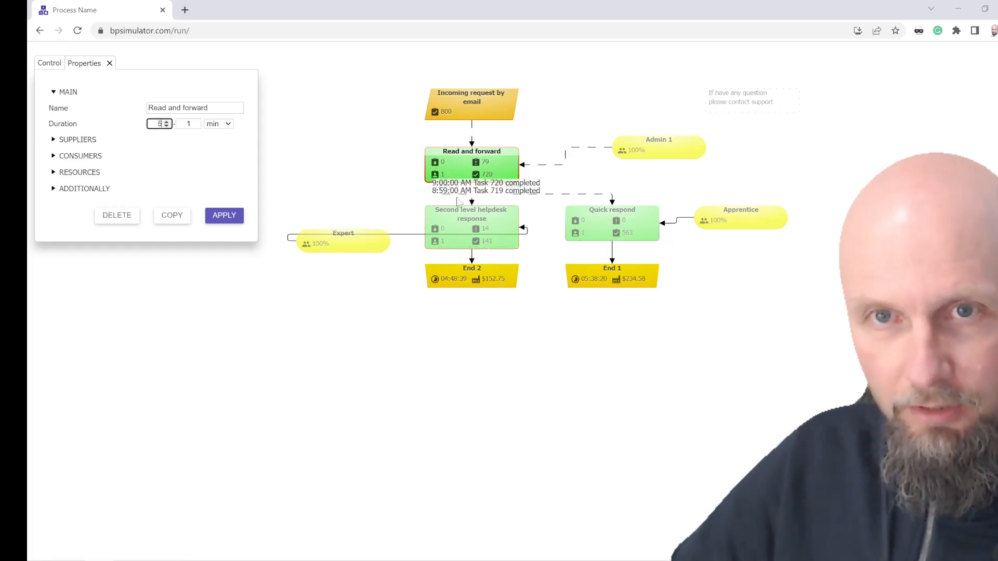
pyautogui.click(225, 216)
# Step: Set the first duration value of the Quick respond function to 5 min and apply the change
pyautogui.click(638, 219)
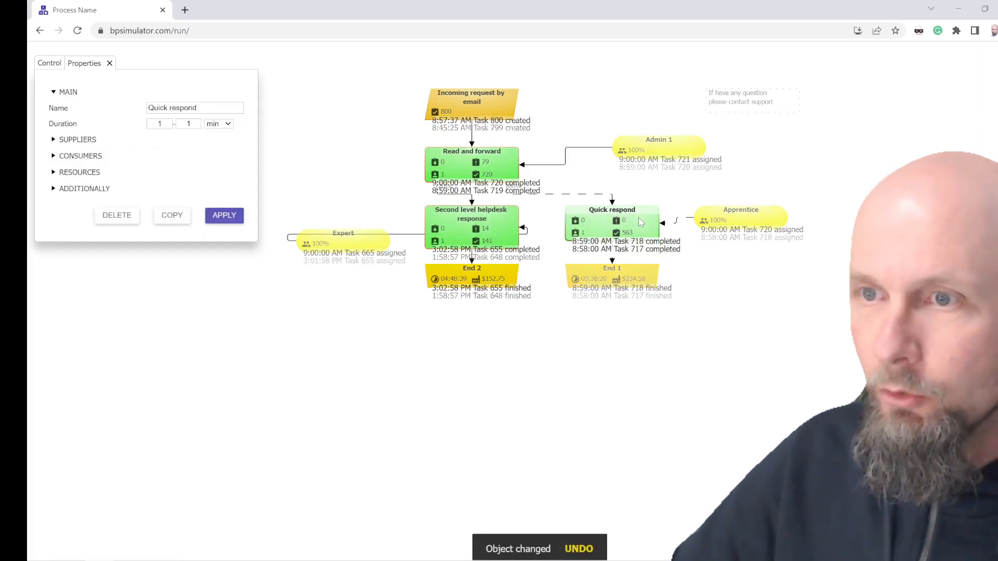
pyautogui.doubleClick(159, 124)
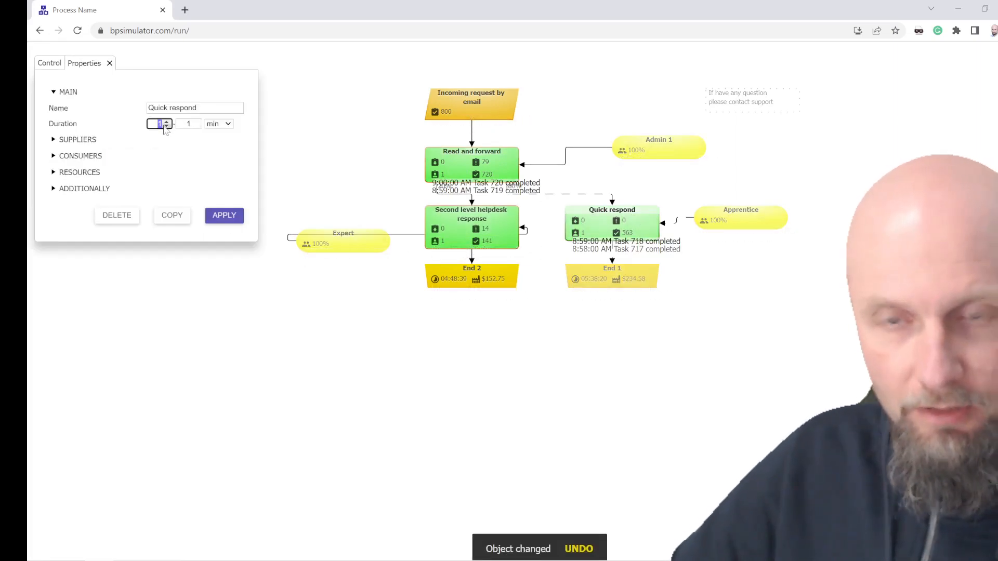
pyautogui.click(224, 216)
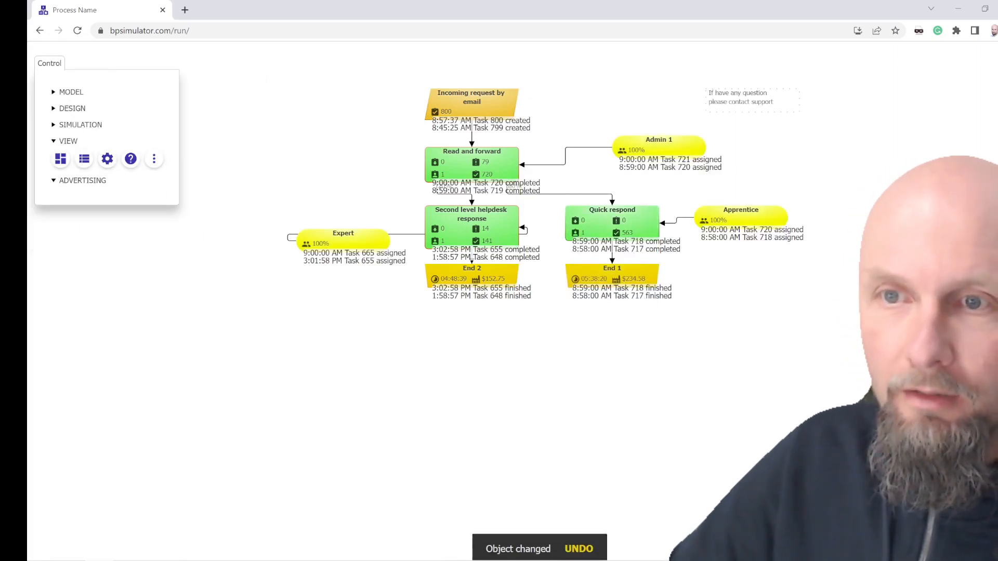
# Step: Set the first duration value of the Second level helpdesk response function to 30 min and apply the change
pyautogui.click(472, 229)
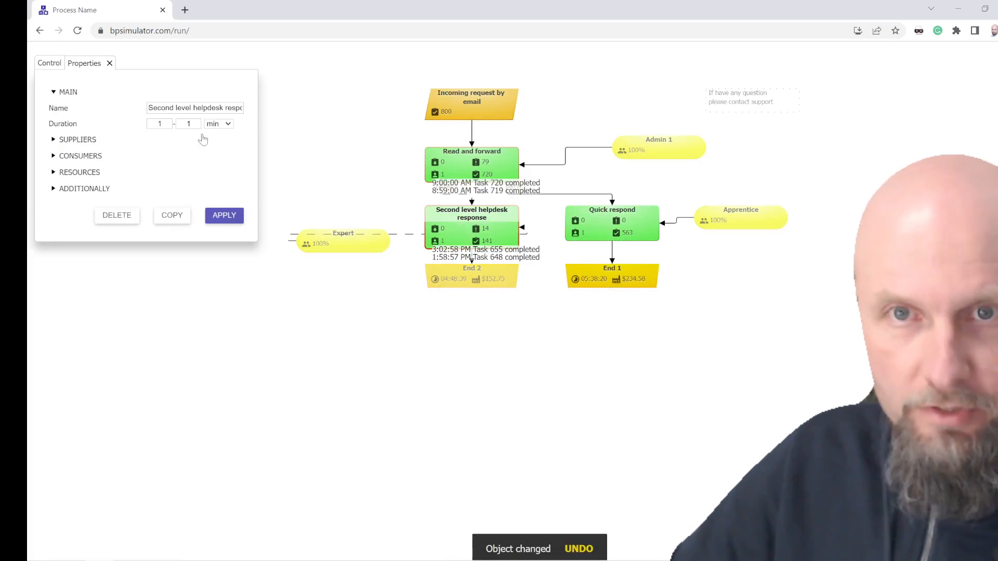
pyautogui.doubleClick(159, 124)
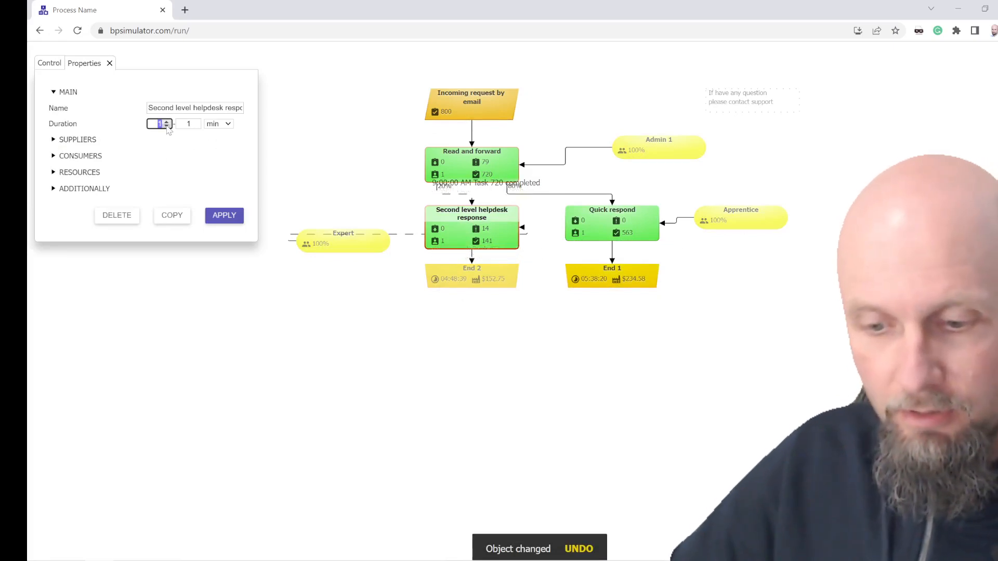
pyautogui.write('30')
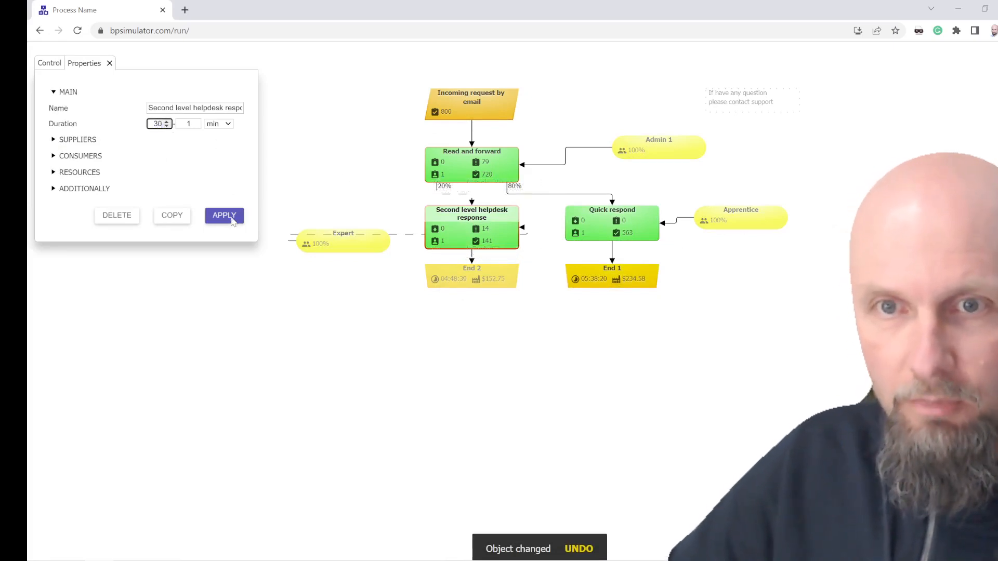
pyautogui.click(224, 216)
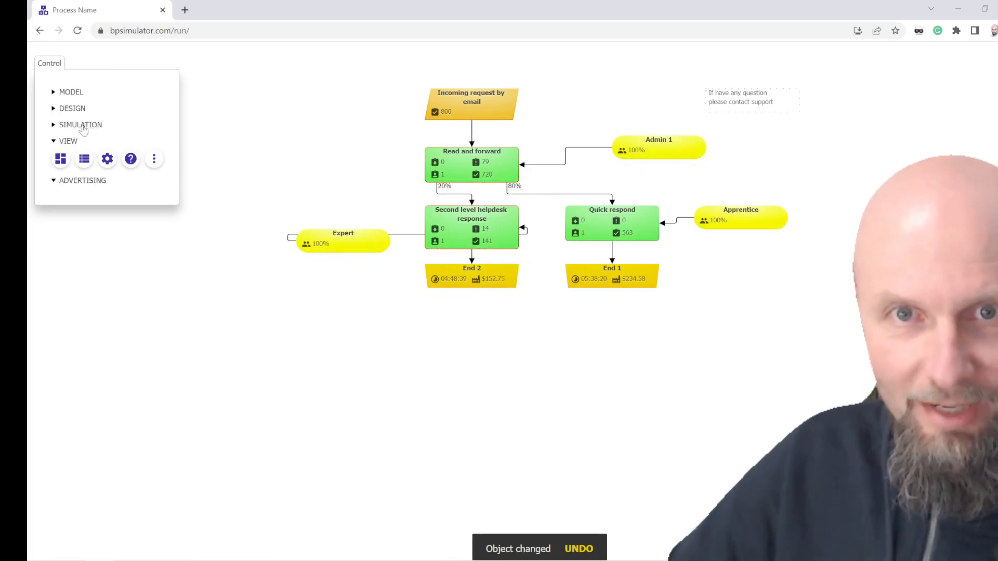
# Step: Rerun the simulation in fast mode with the updated durations and examine its results in the dashboard
pyautogui.click(82, 126)
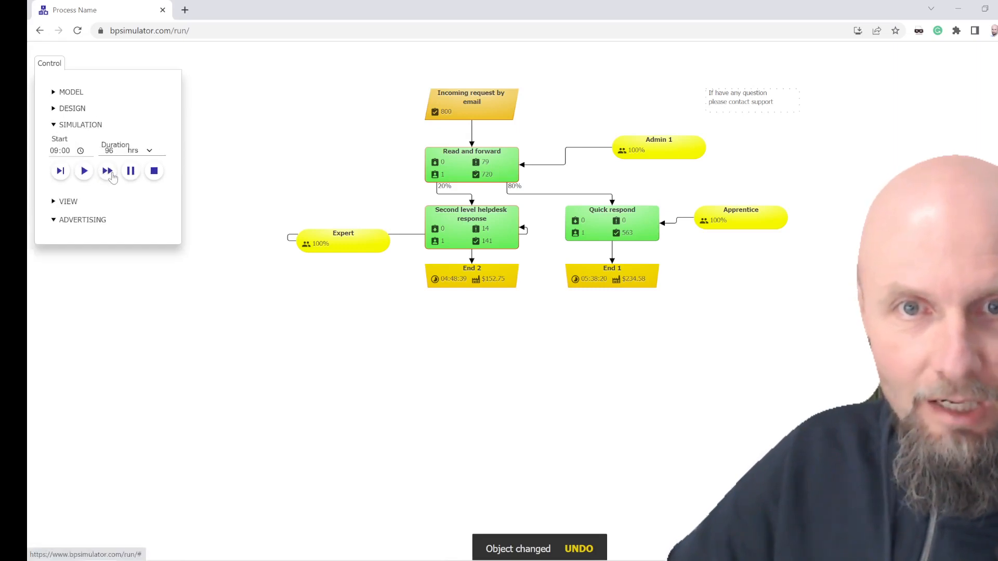
pyautogui.click(84, 172)
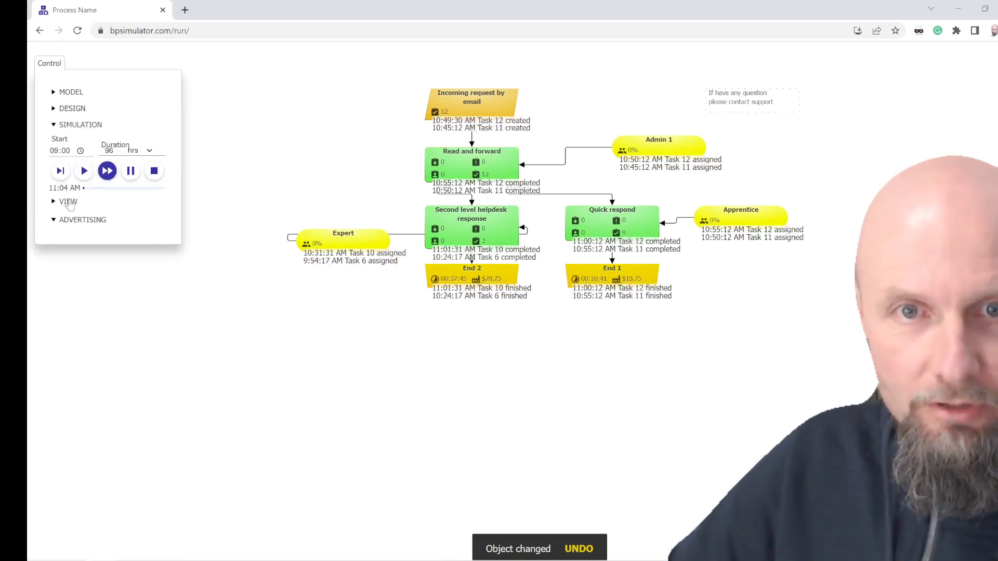
pyautogui.click(67, 202)
pyautogui.click(60, 160)
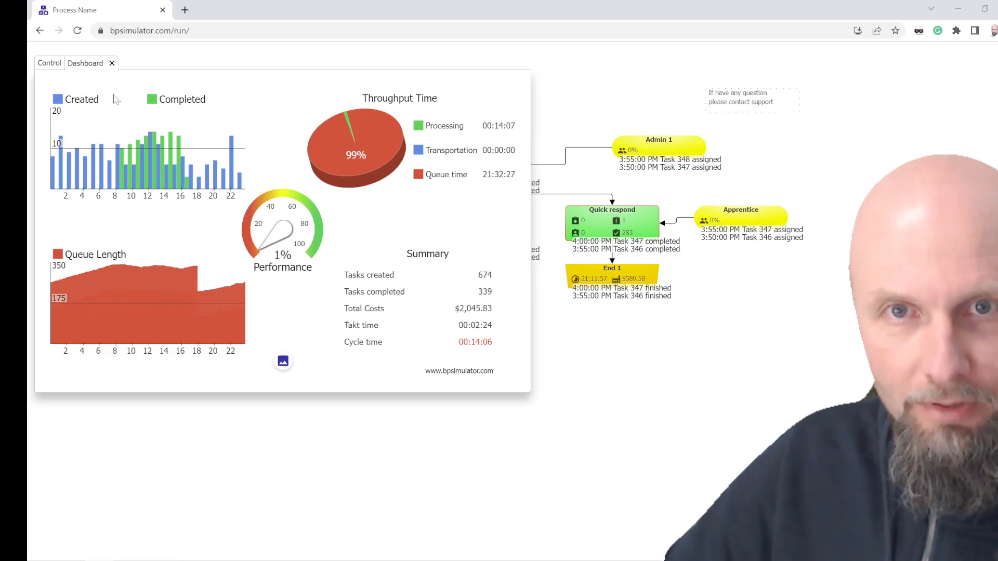
# Step: Close the dashboard and stop the running simulation
pyautogui.click(111, 63)
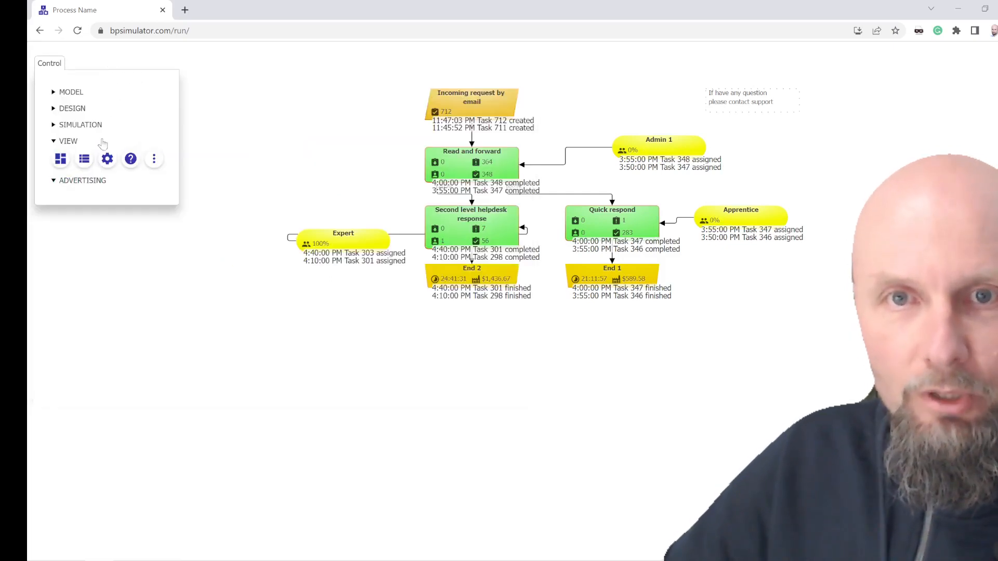
pyautogui.click(73, 125)
pyautogui.click(155, 171)
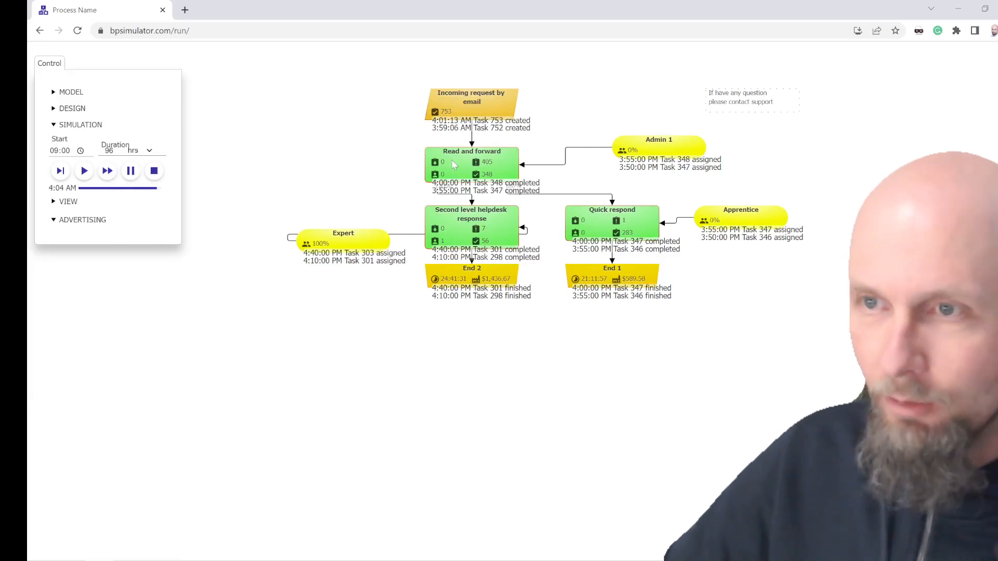
# Step: Set the number of employees of the Admin 1 executer to 3 and apply the change
pyautogui.click(658, 148)
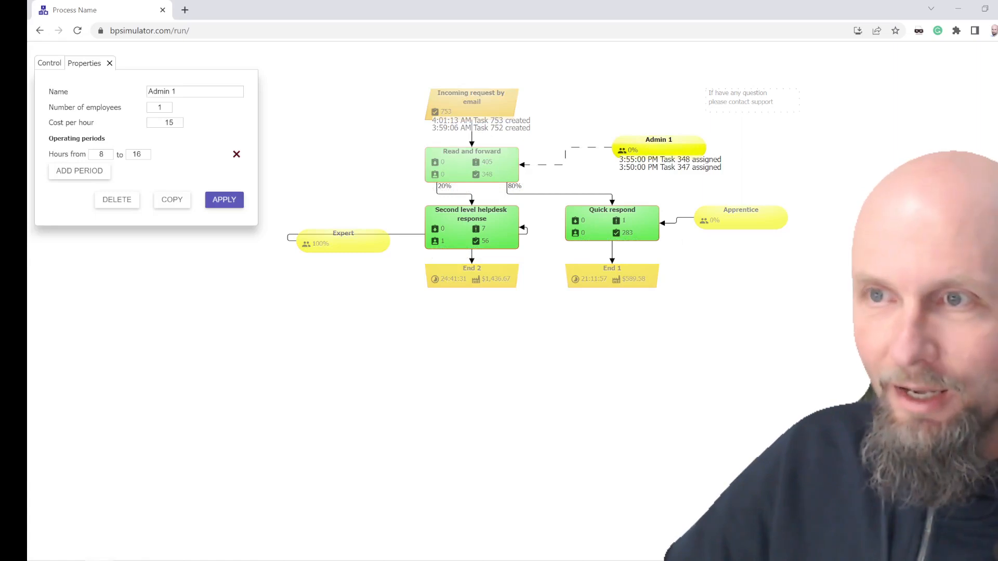
pyautogui.doubleClick(160, 107)
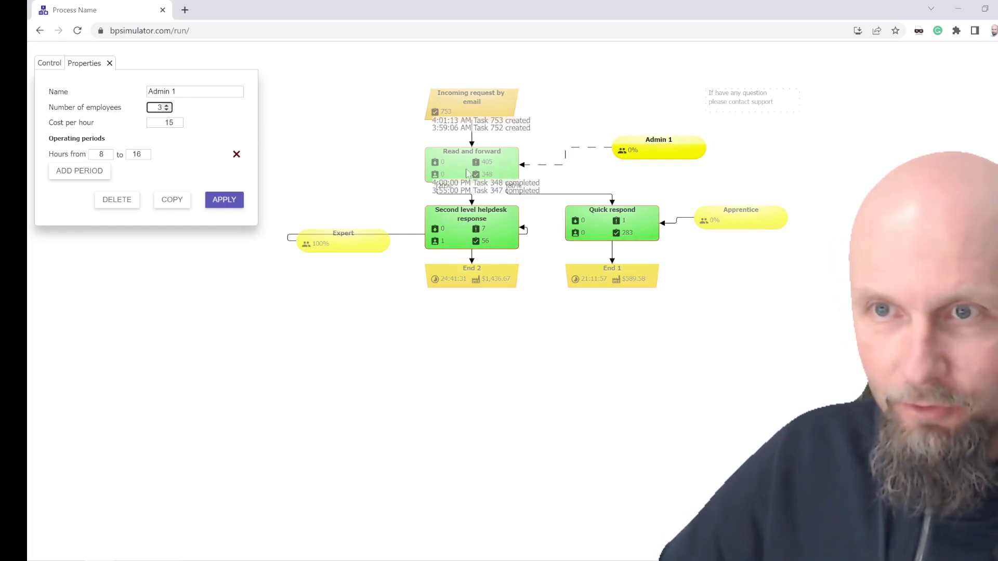
pyautogui.click(224, 199)
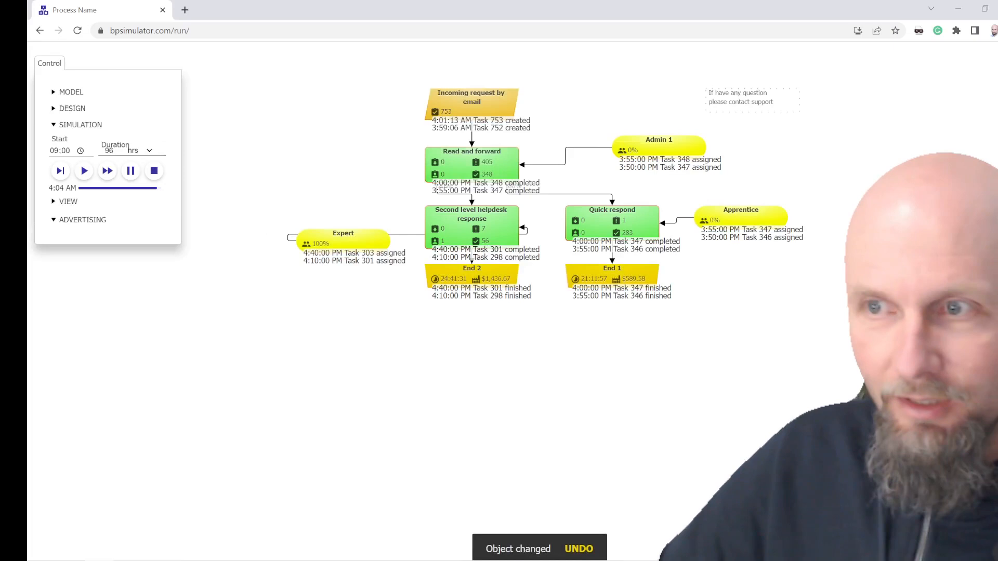
# Step: Set the number of employees of the Apprentice executer to 3 and apply the change
pyautogui.click(753, 222)
pyautogui.doubleClick(156, 107)
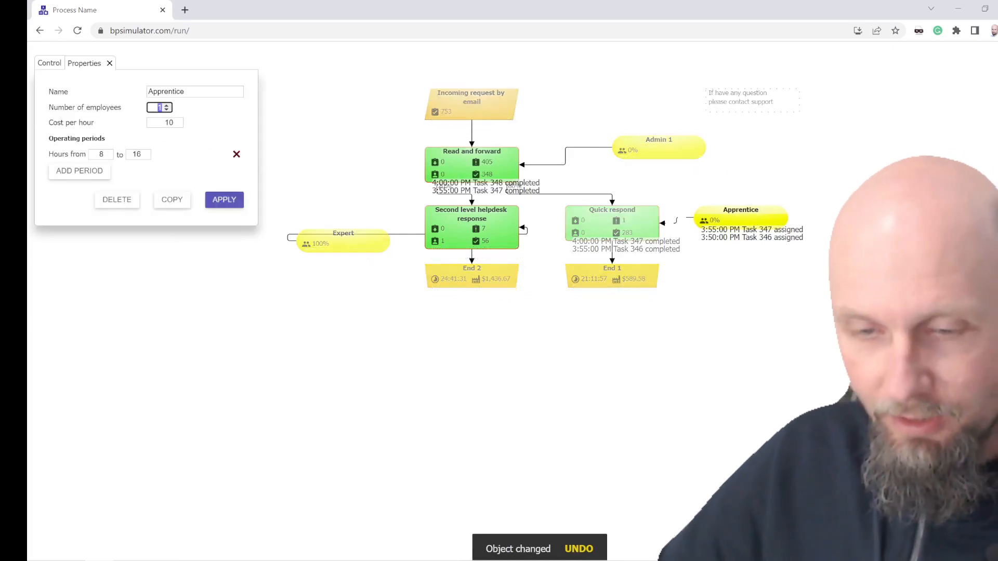
pyautogui.write('3')
pyautogui.click(224, 200)
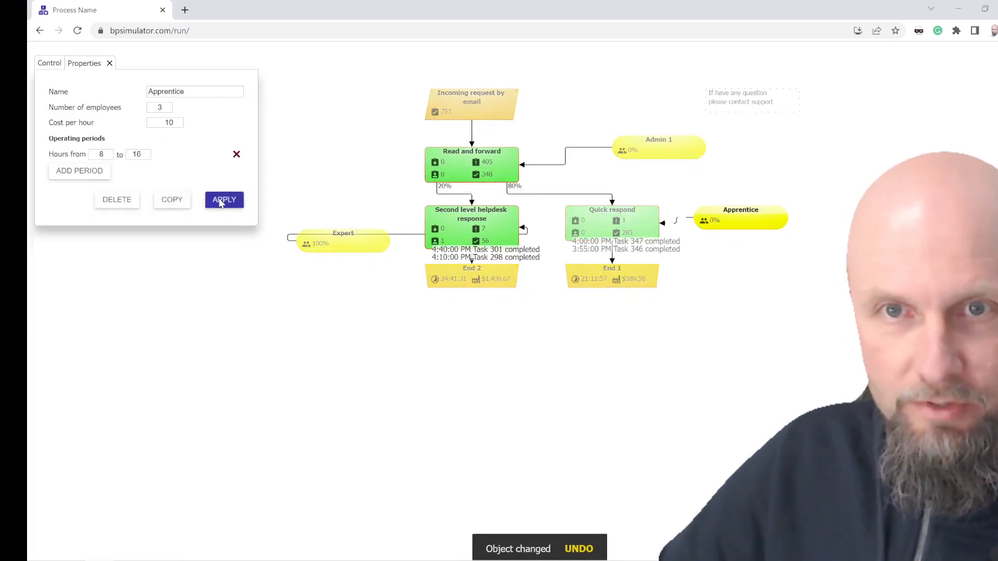
# Step: Set the number of employees of the Expert executer to 3 and apply the change
pyautogui.click(312, 240)
pyautogui.doubleClick(158, 107)
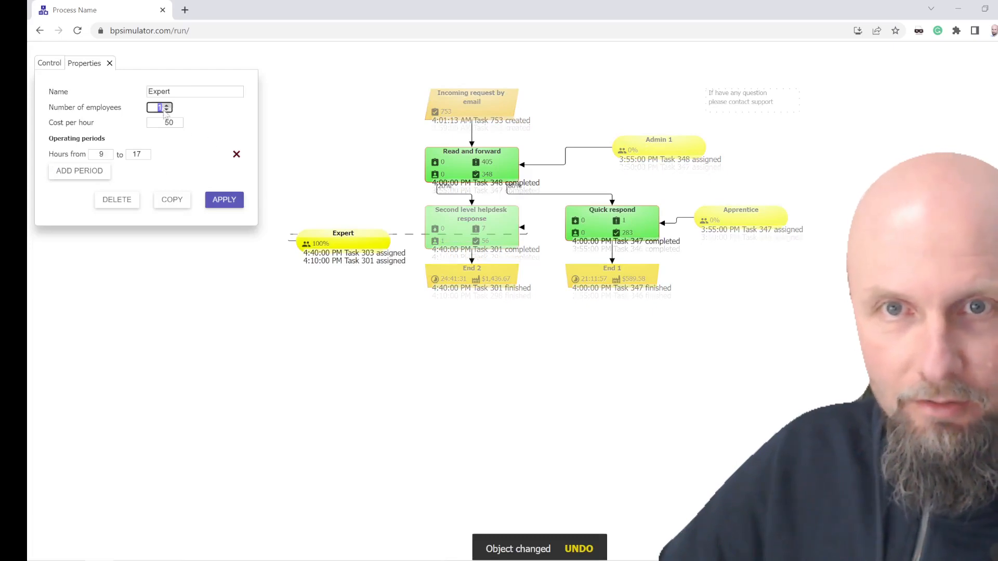
pyautogui.write('3')
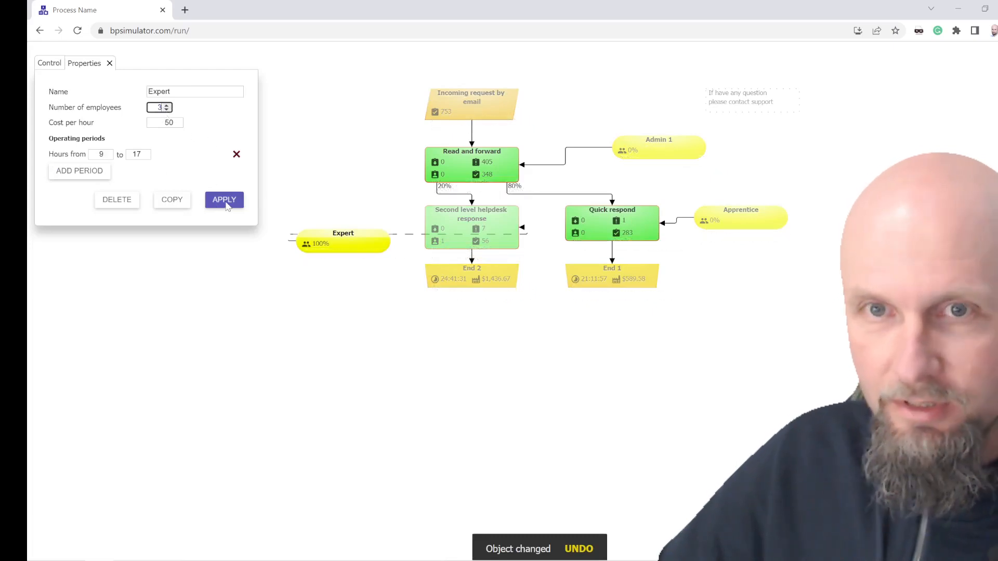
pyautogui.click(224, 202)
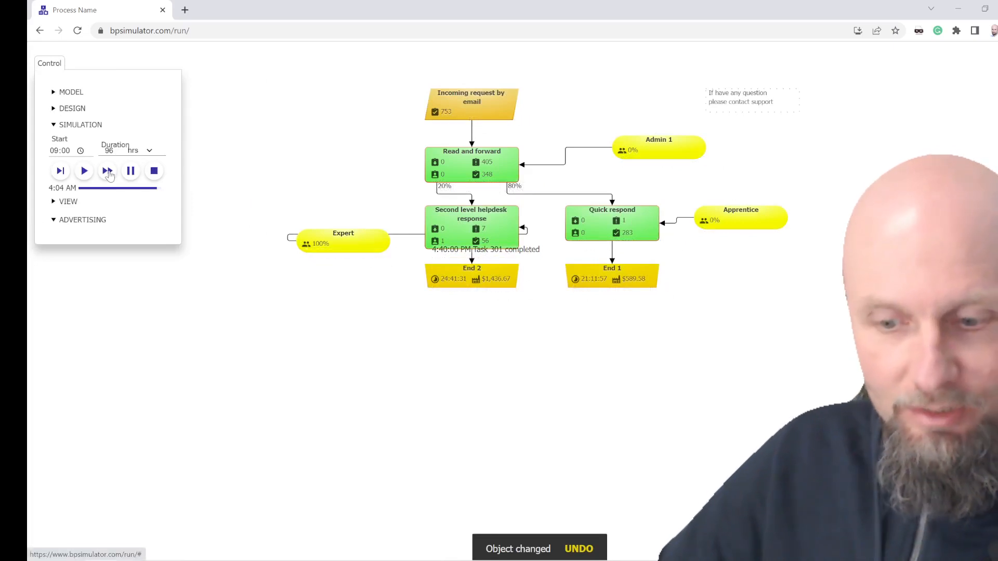
# Step: Rerun the simulation in fast mode with the increased staffing and show its results in the dashboard
pyautogui.click(84, 171)
pyautogui.click(107, 171)
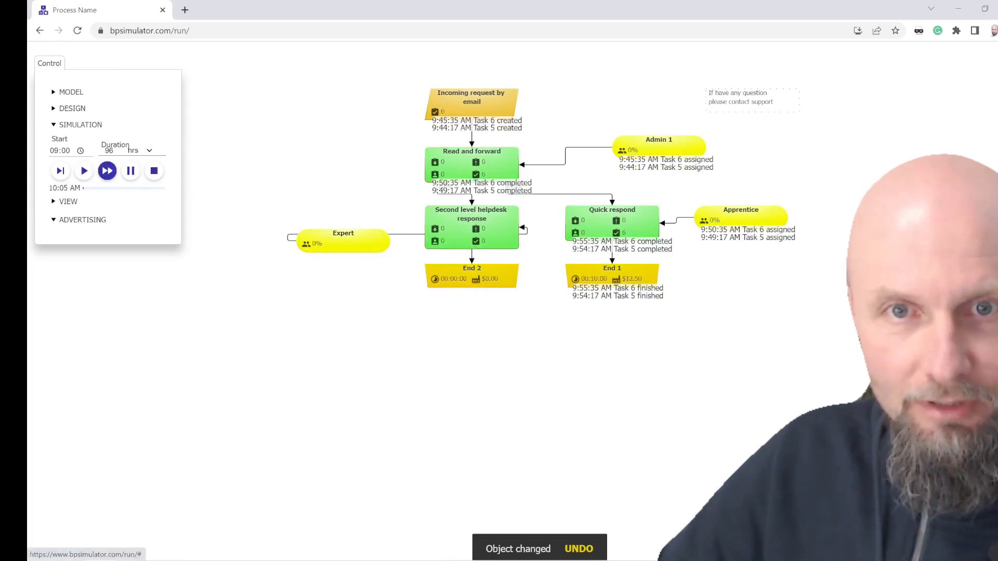
pyautogui.click(65, 201)
pyautogui.click(60, 159)
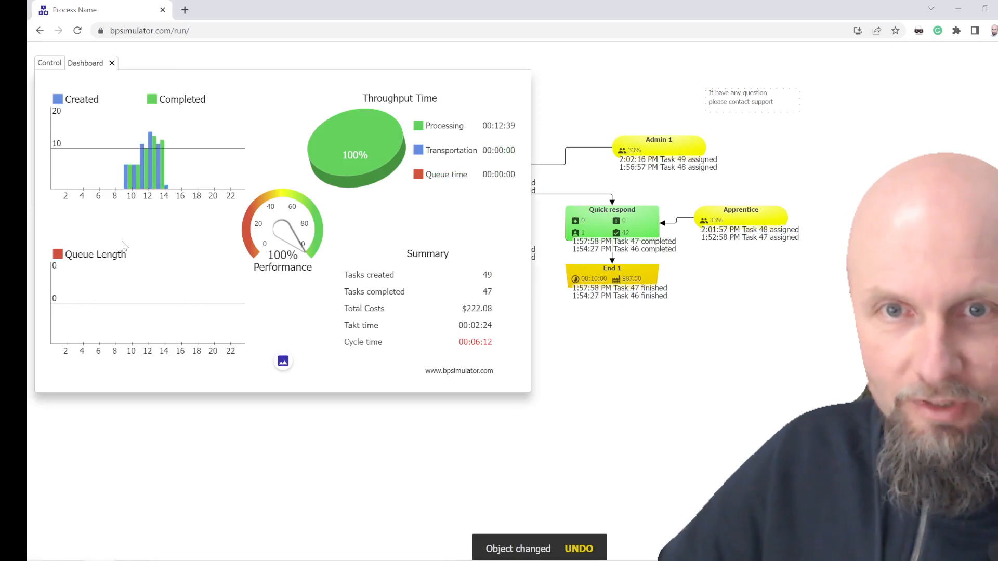